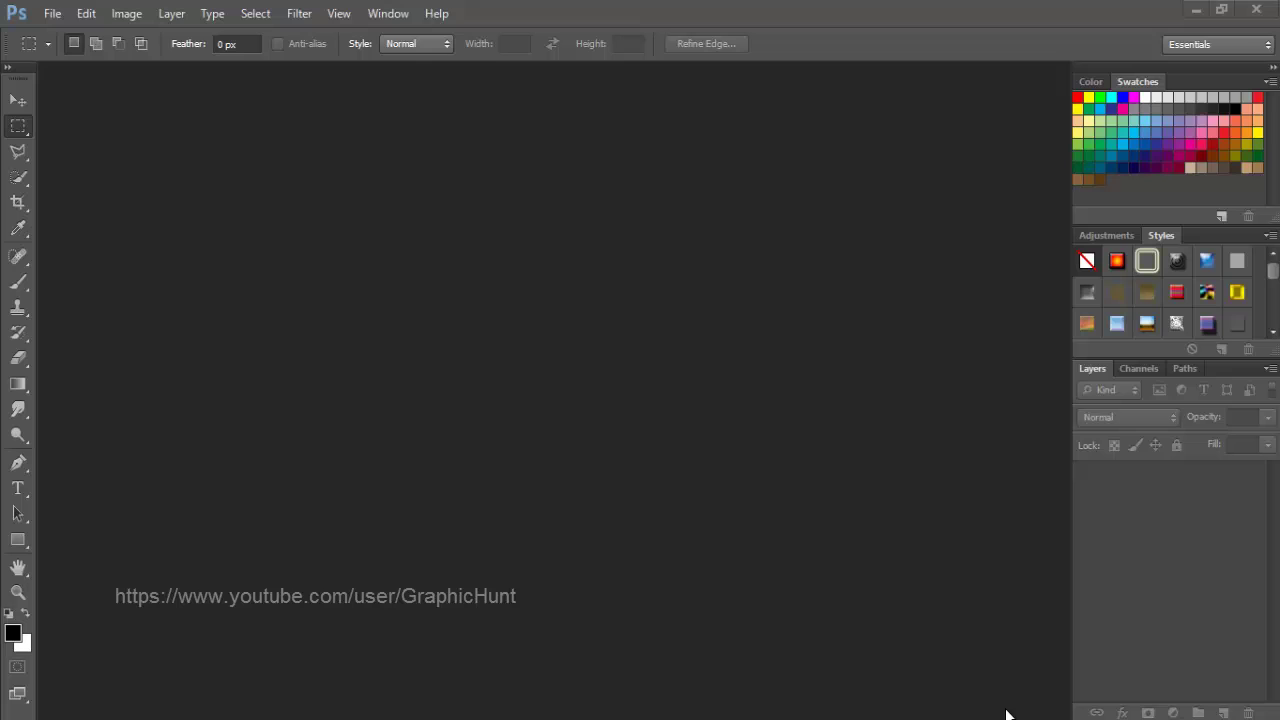
- Set up a new 600 × 600 px document with a white background, named 'Project 10'
click(52, 13)
click(62, 31)
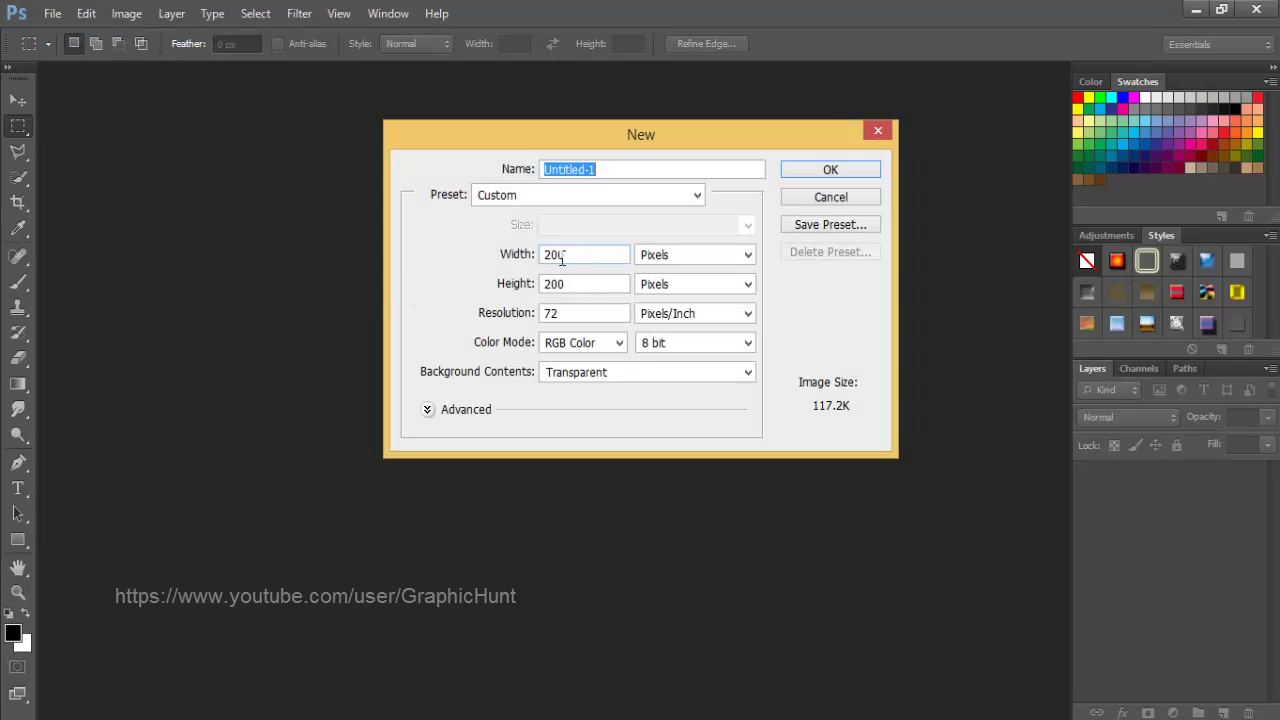
double_click(561, 256)
text(600)
double_click(580, 285)
text(600)
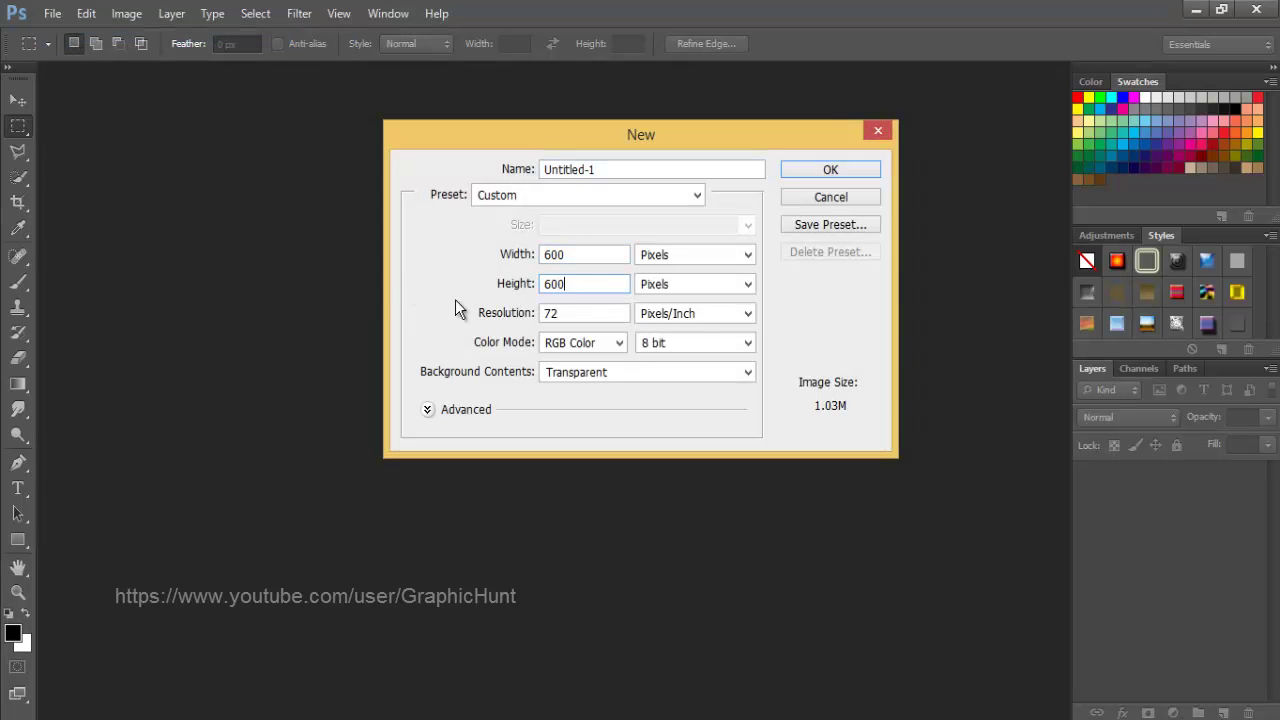
click(640, 372)
click(636, 386)
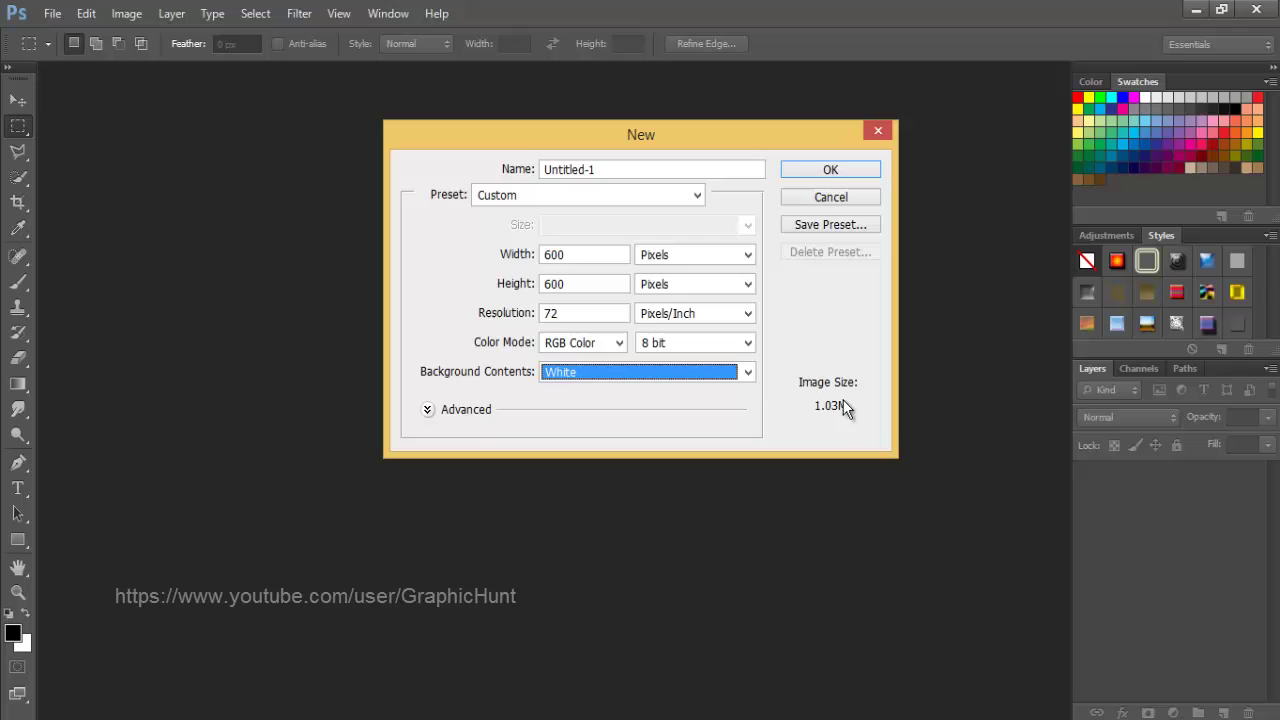
double_click(688, 169)
text(Project)
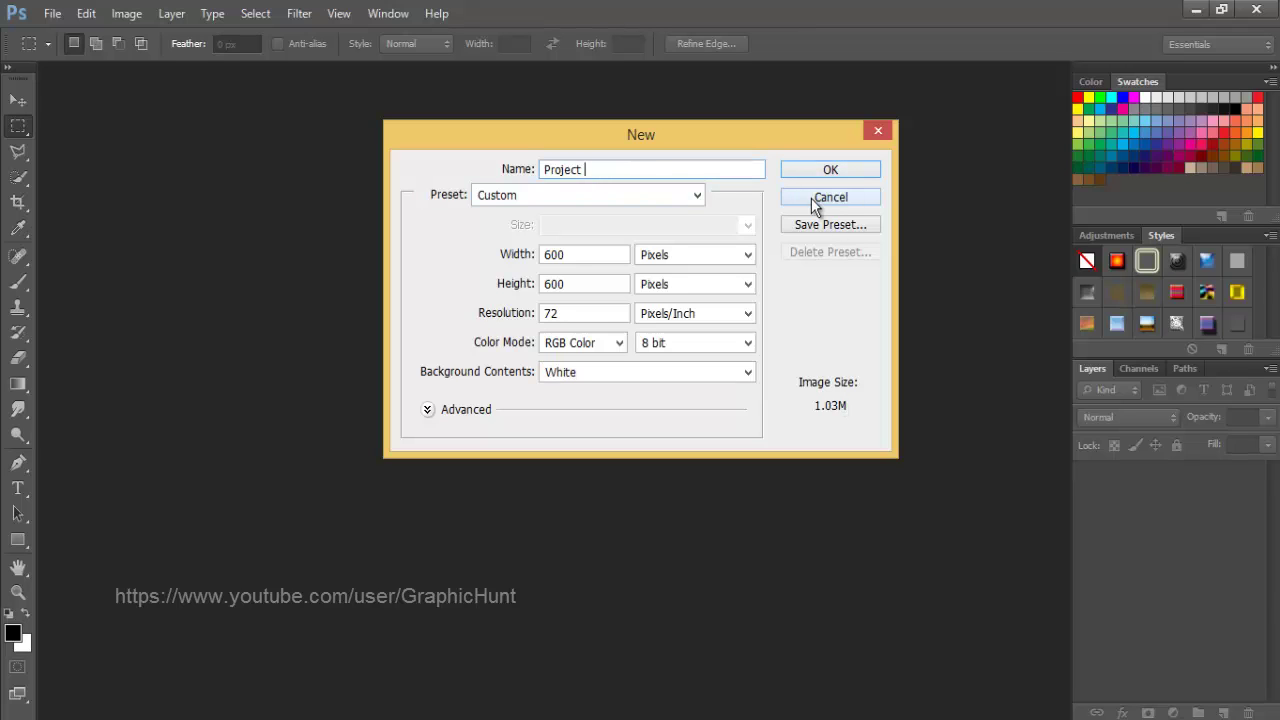
text( 10)
click(847, 170)
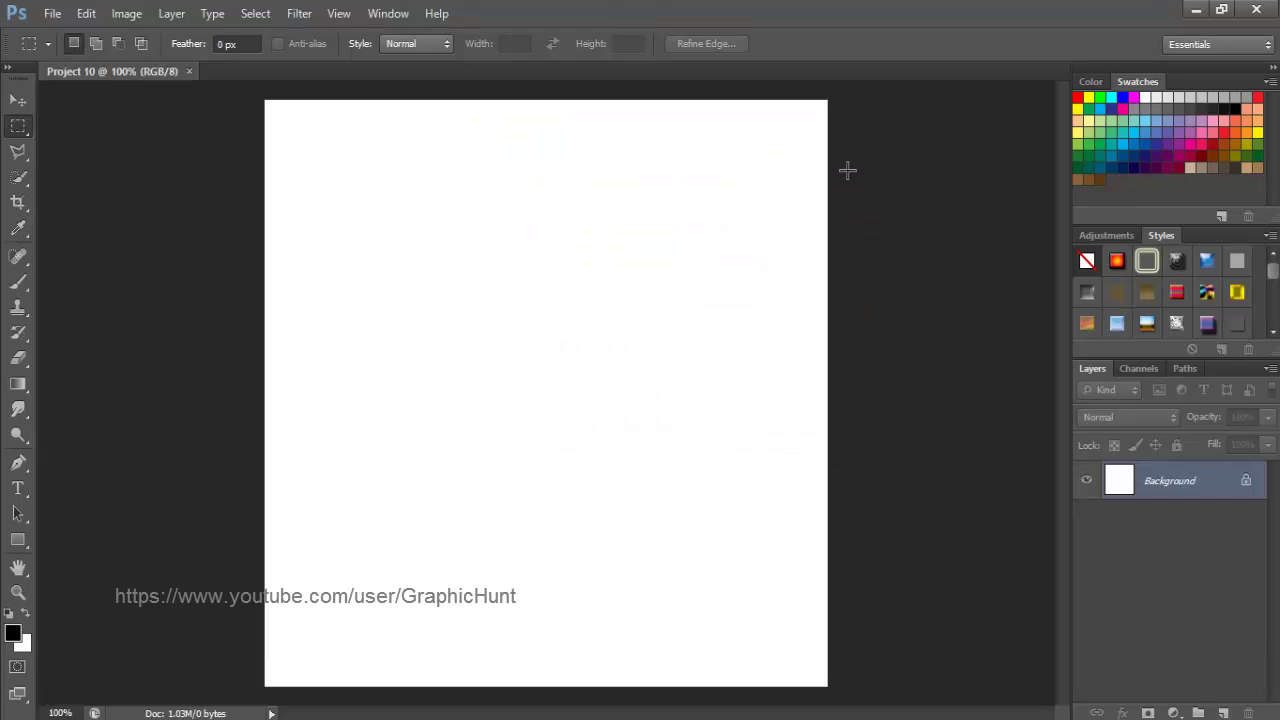
- Switch to the Elliptical Marquee tool and drag a large circle across the canvas centre
right_click(19, 131)
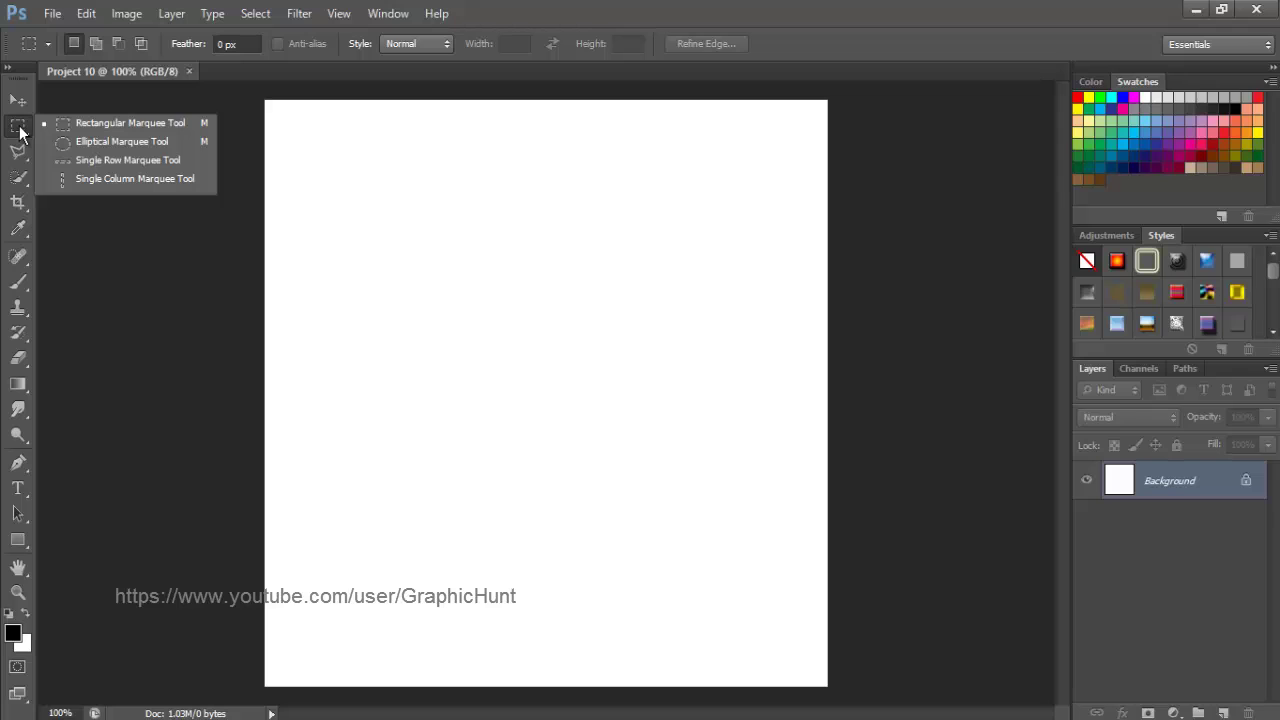
click(53, 146)
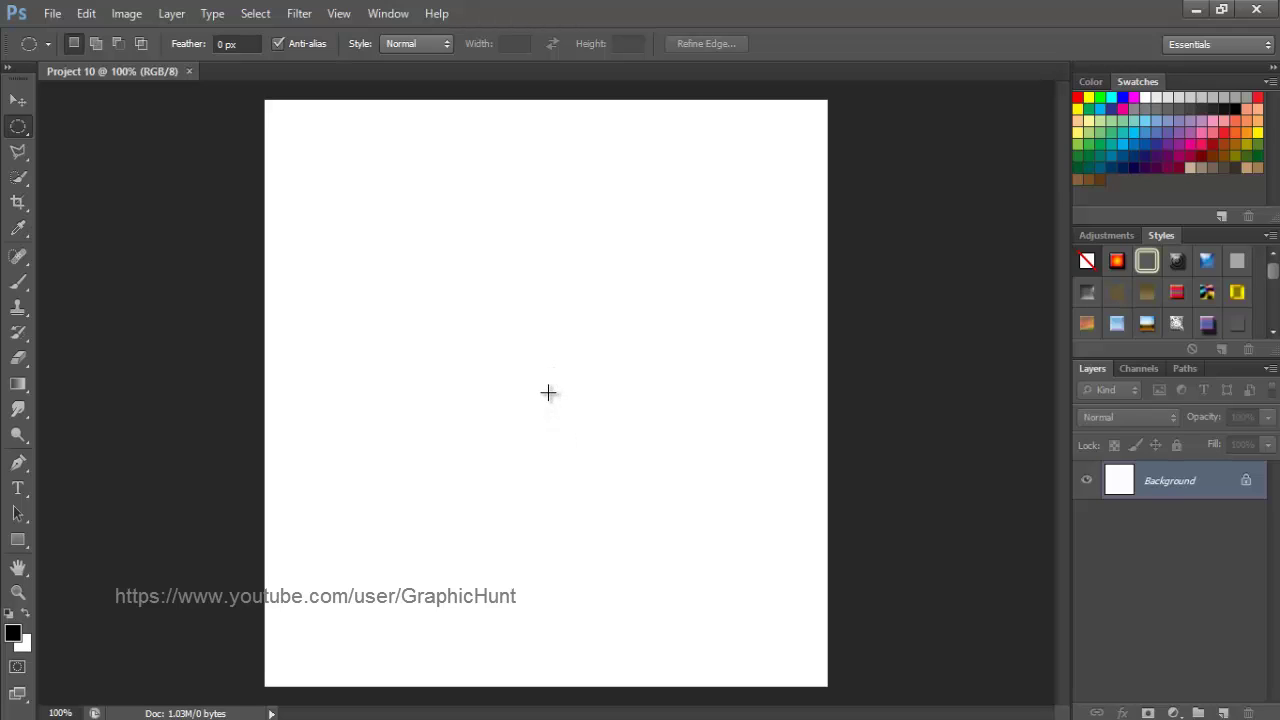
drag(549, 395, 837, 603)
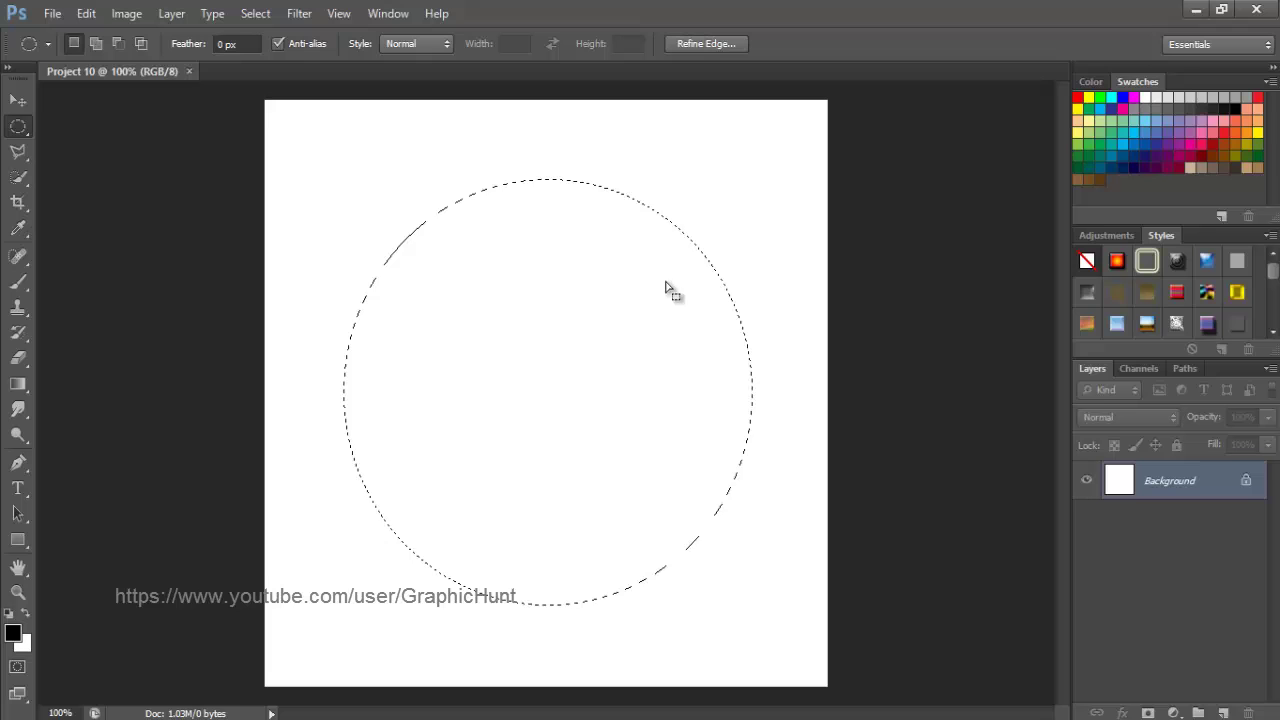
- Duplicate the circular selection onto a new Layer 1 with Layer Via Copy
click(175, 17)
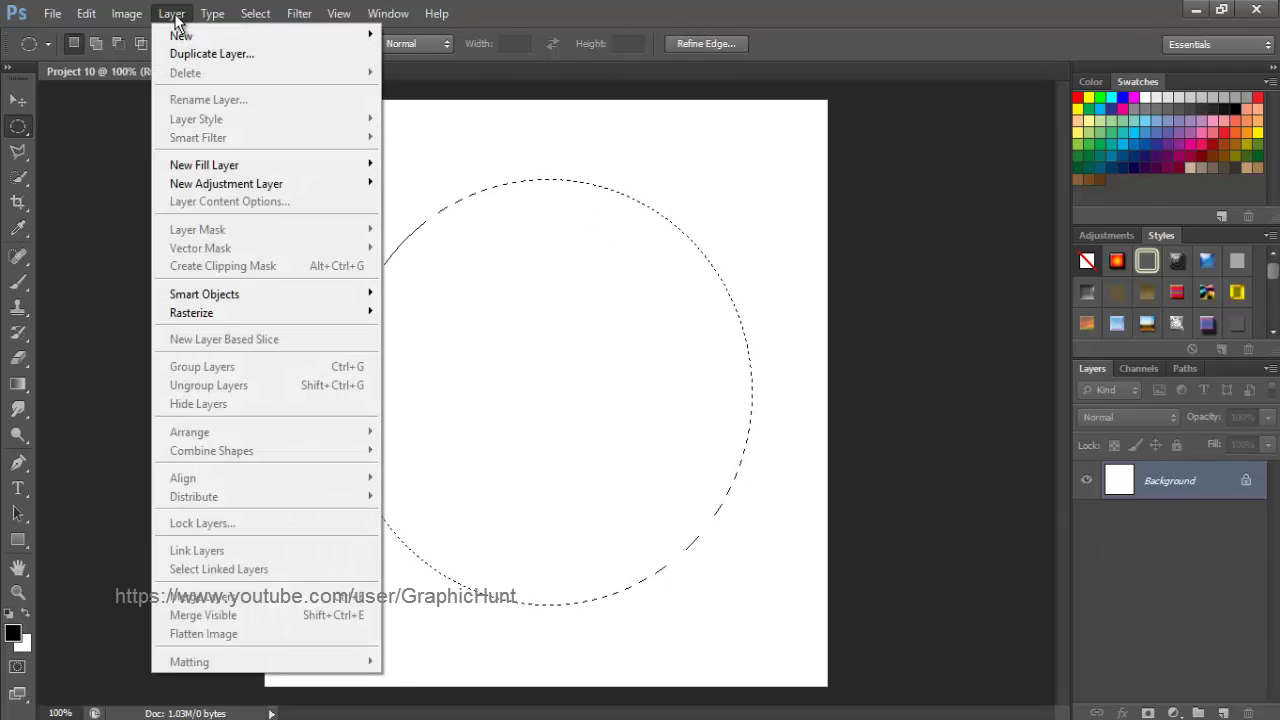
mouse_move(178, 36)
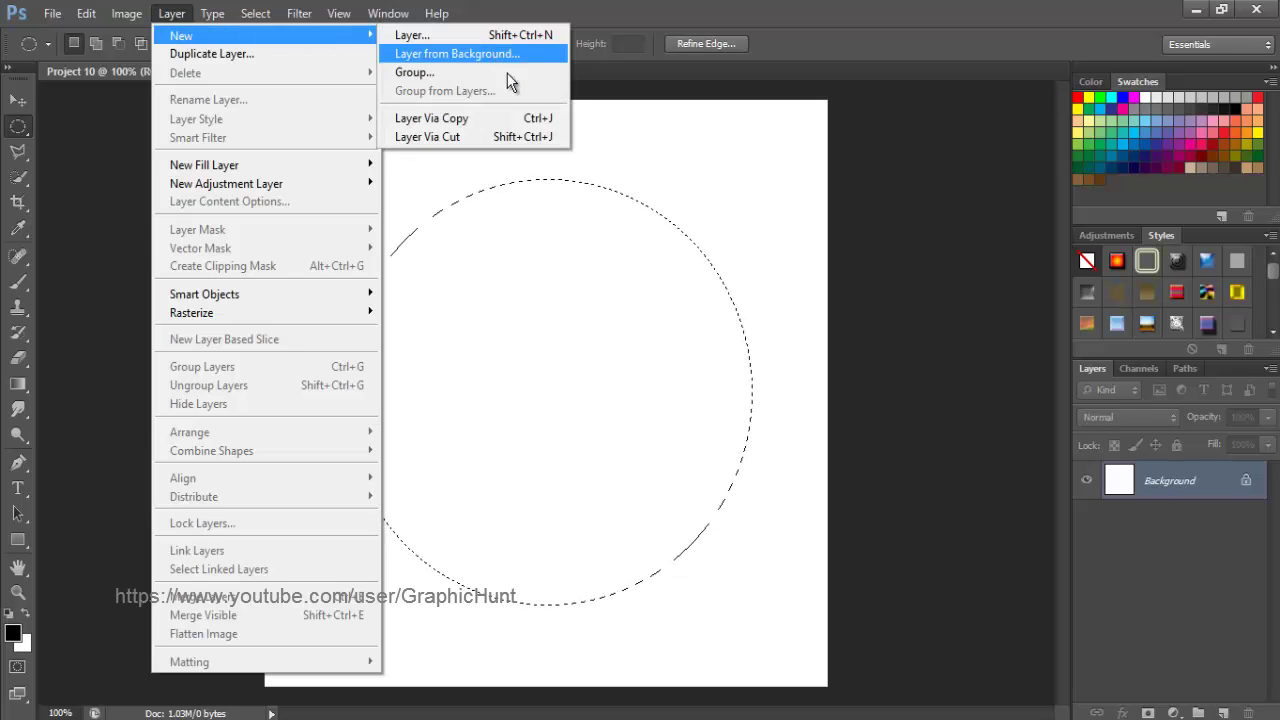
click(485, 119)
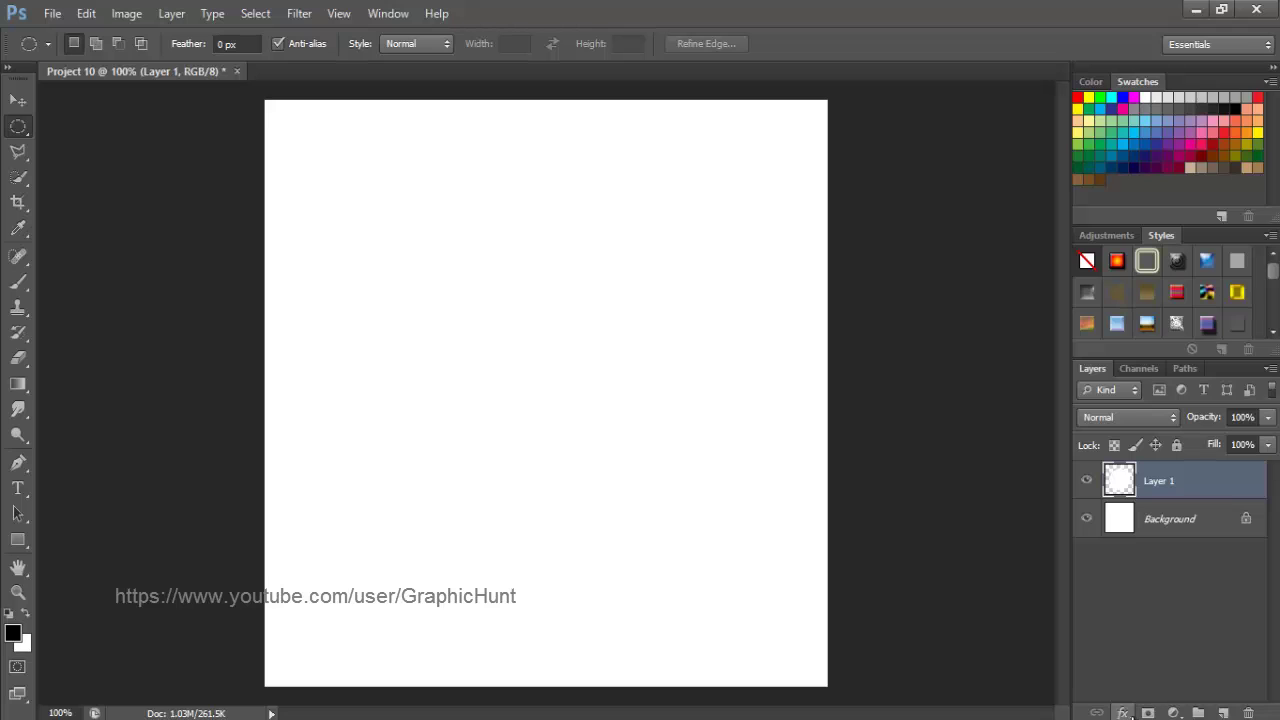
- Add a black Multiply Inner Glow to Layer 1, widened to about 38 px
click(1123, 713)
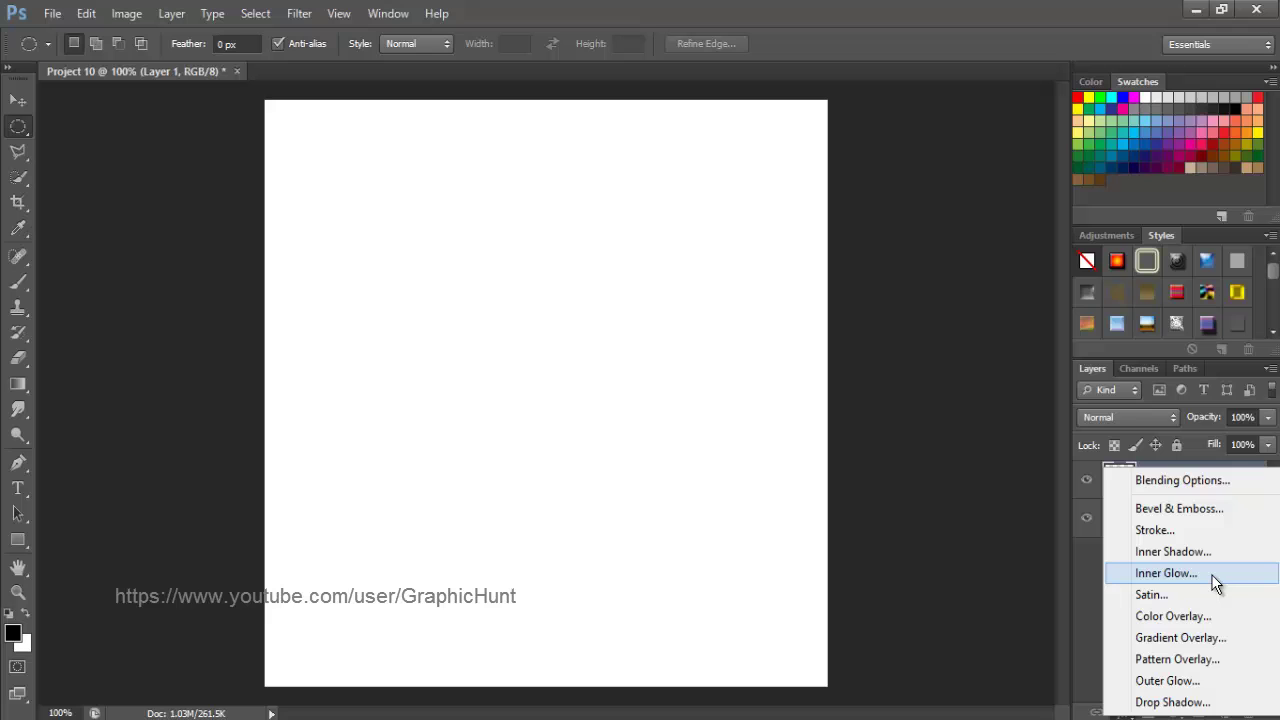
click(1236, 580)
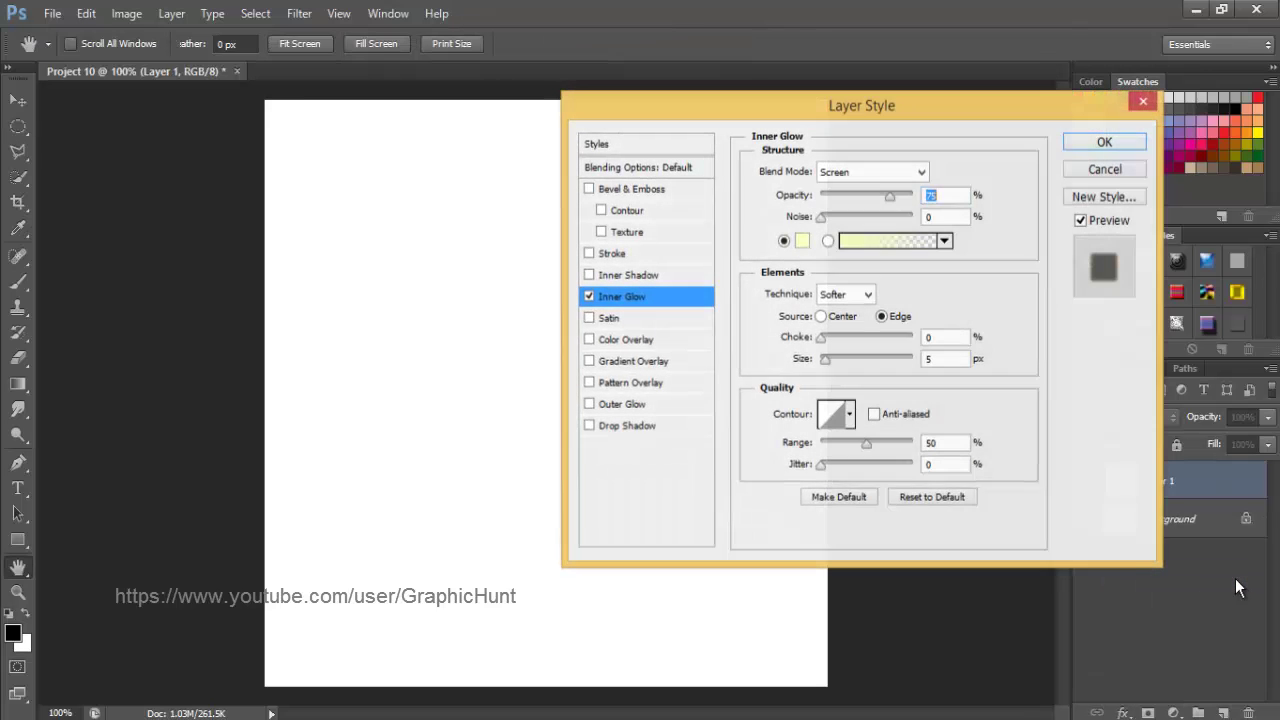
click(912, 172)
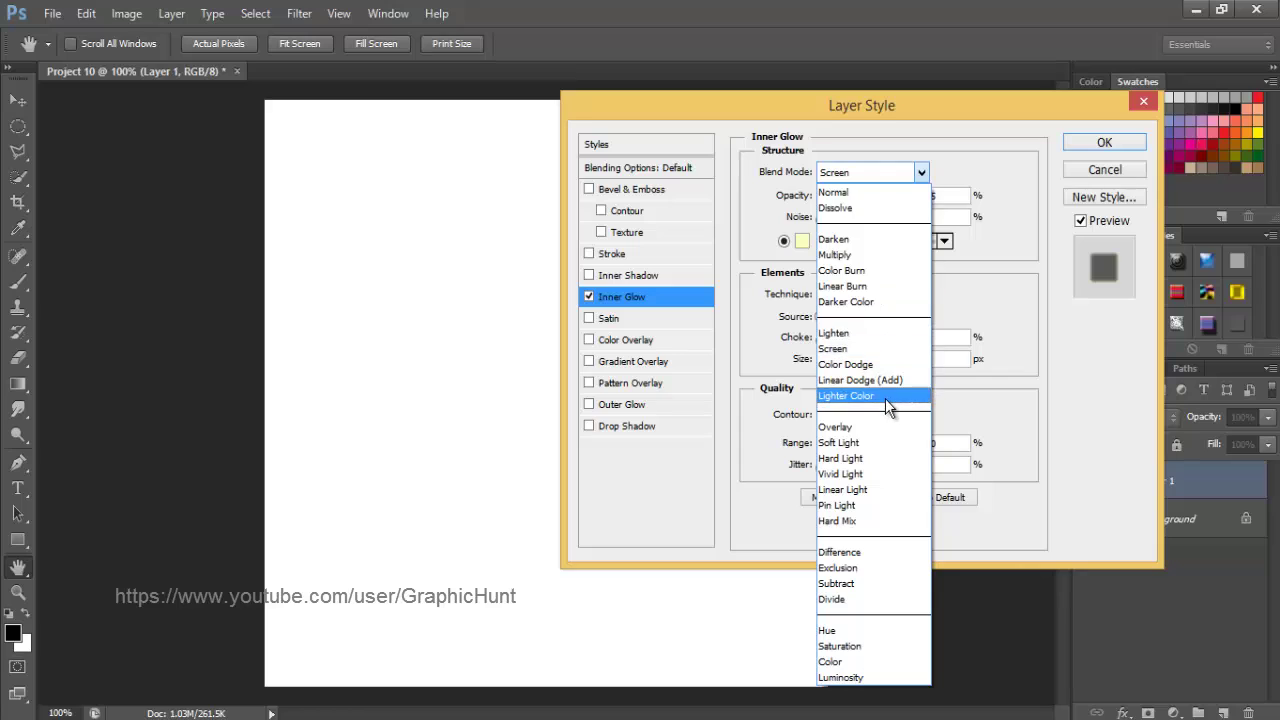
click(846, 254)
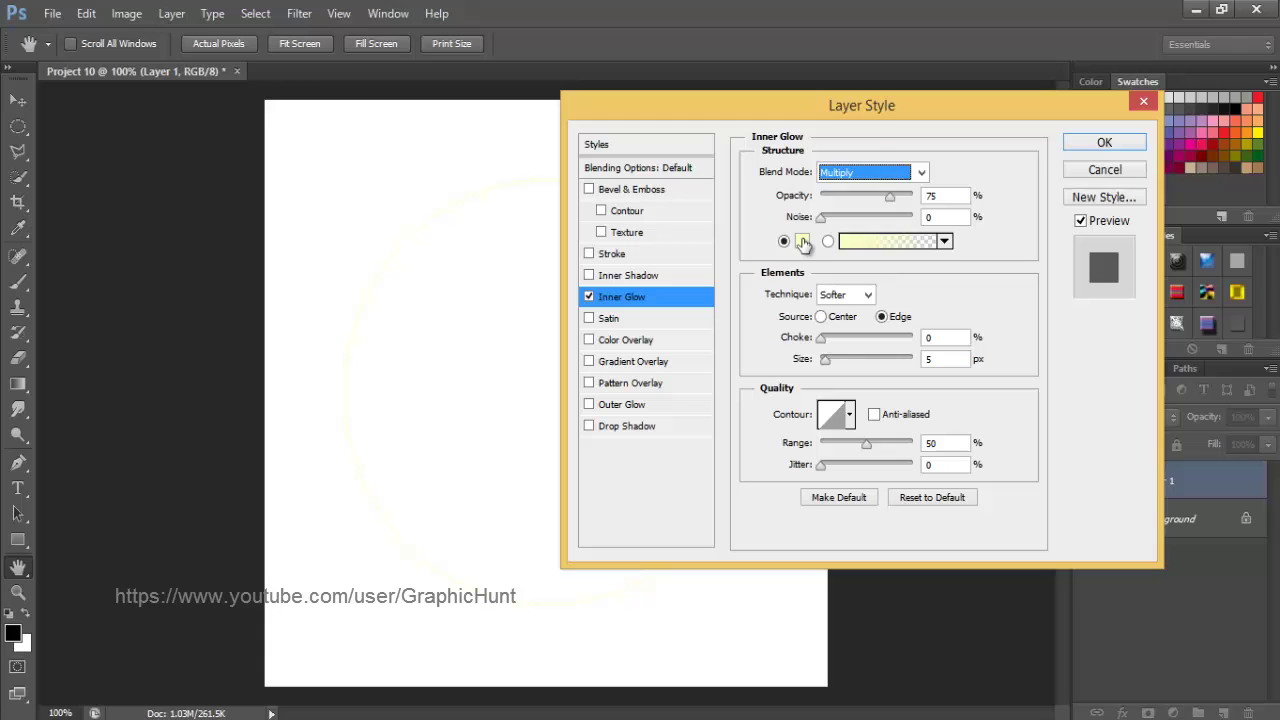
click(802, 243)
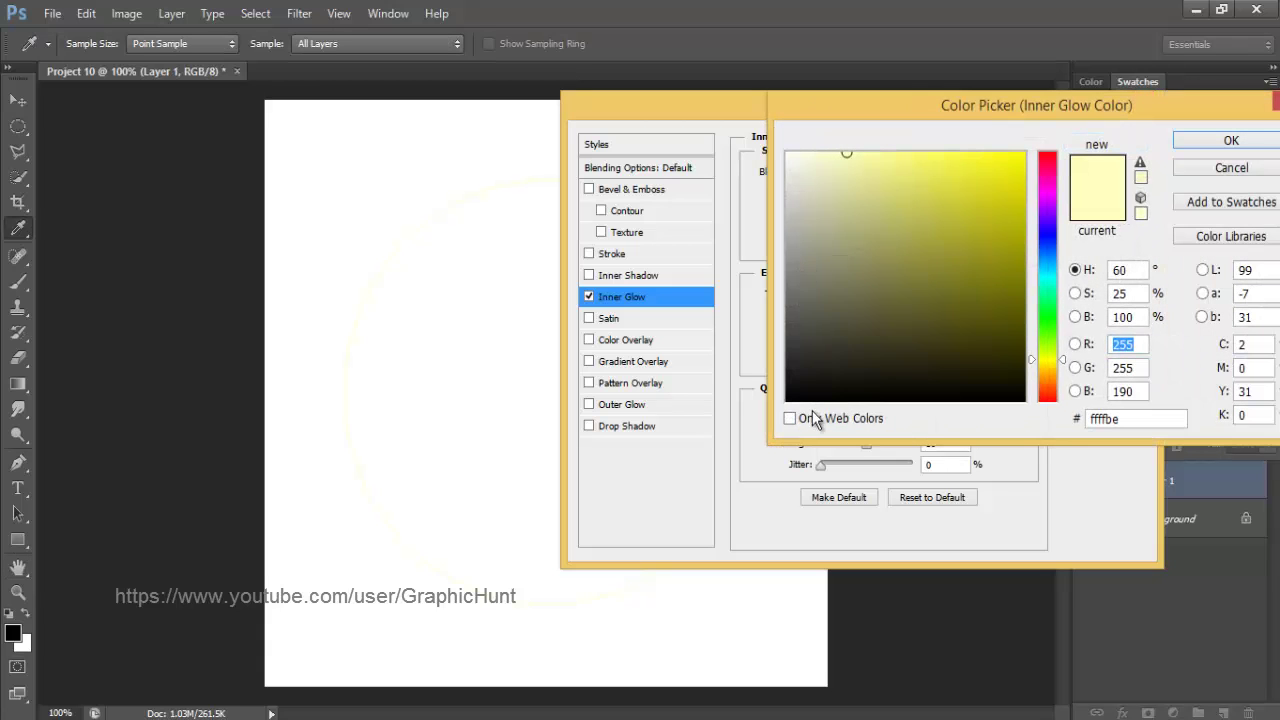
click(785, 396)
click(789, 396)
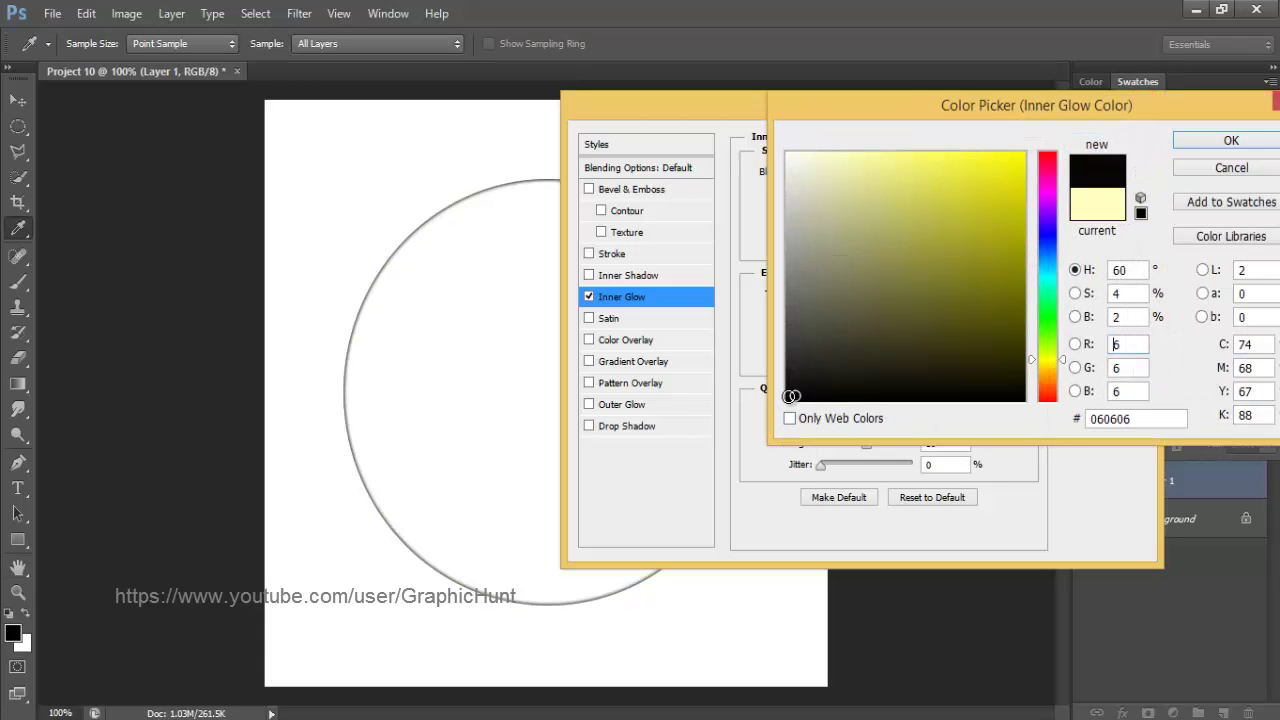
click(1222, 141)
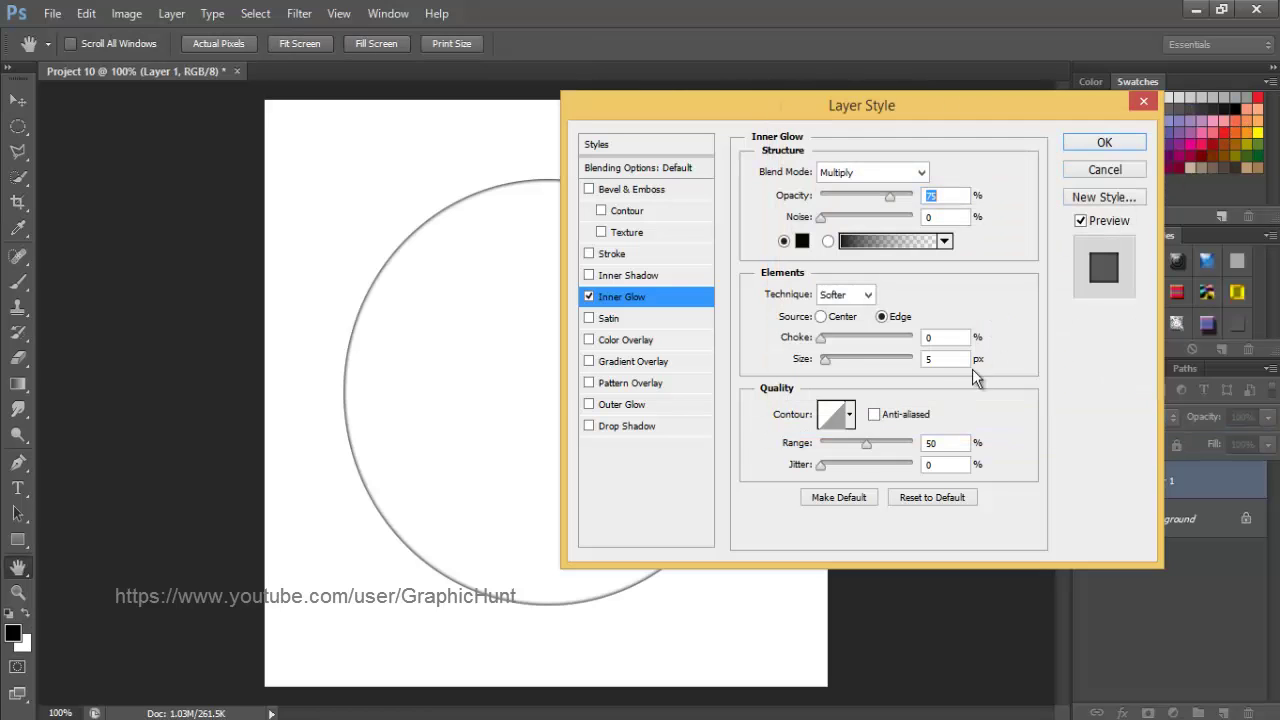
mouse_move(828, 368)
mouse_down()
mouse_move(852, 362)
mouse_move(842, 366)
mouse_up()
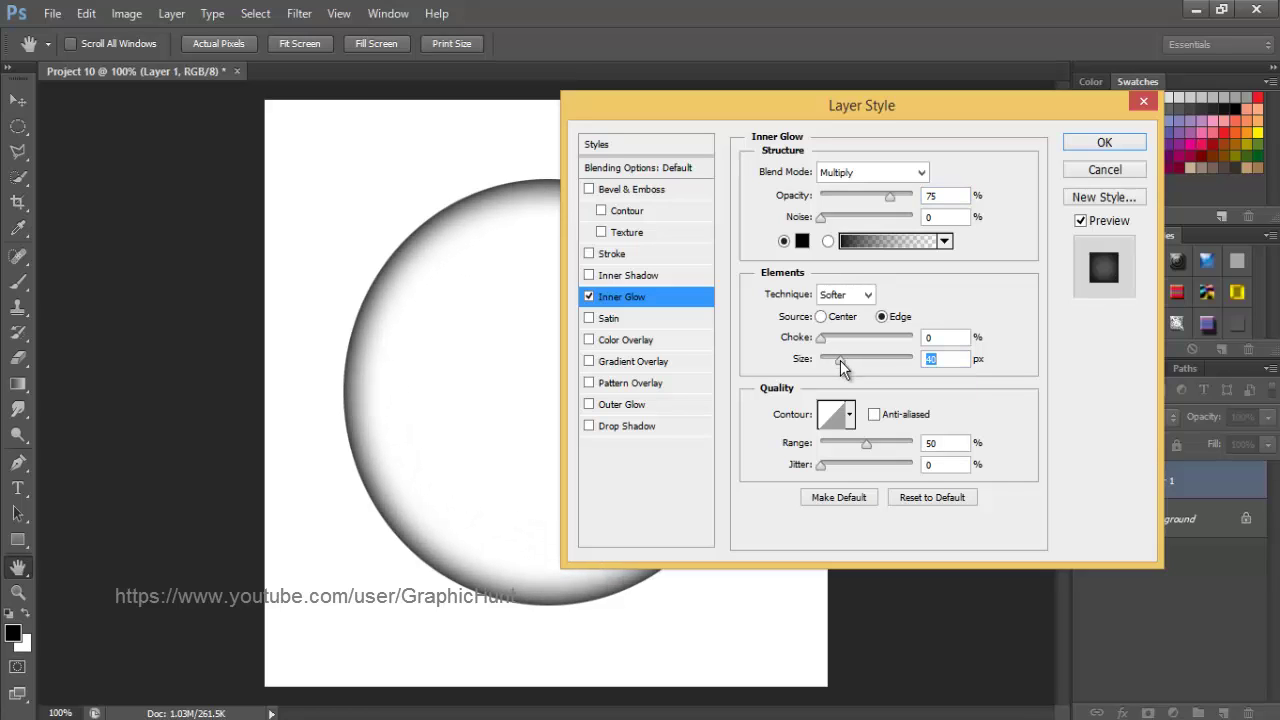
- Add a radial Black, White Gradient Overlay with its dark centre shifted upper-left
click(604, 363)
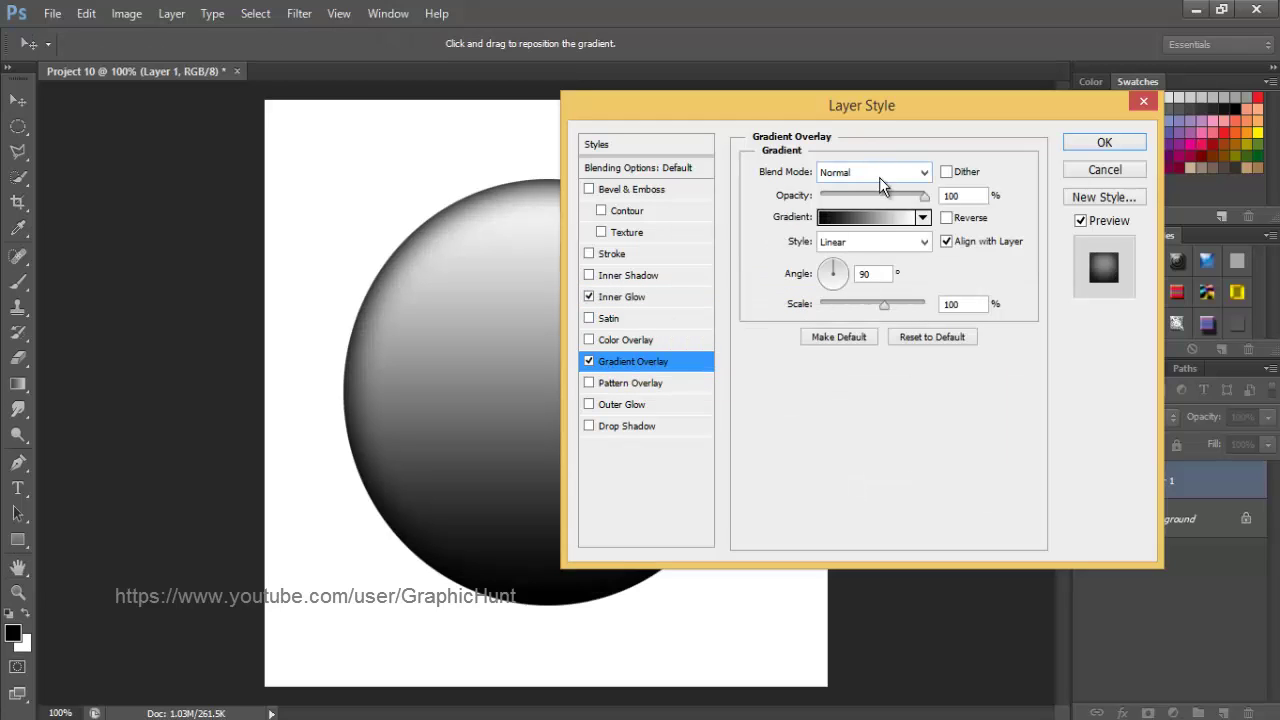
click(884, 226)
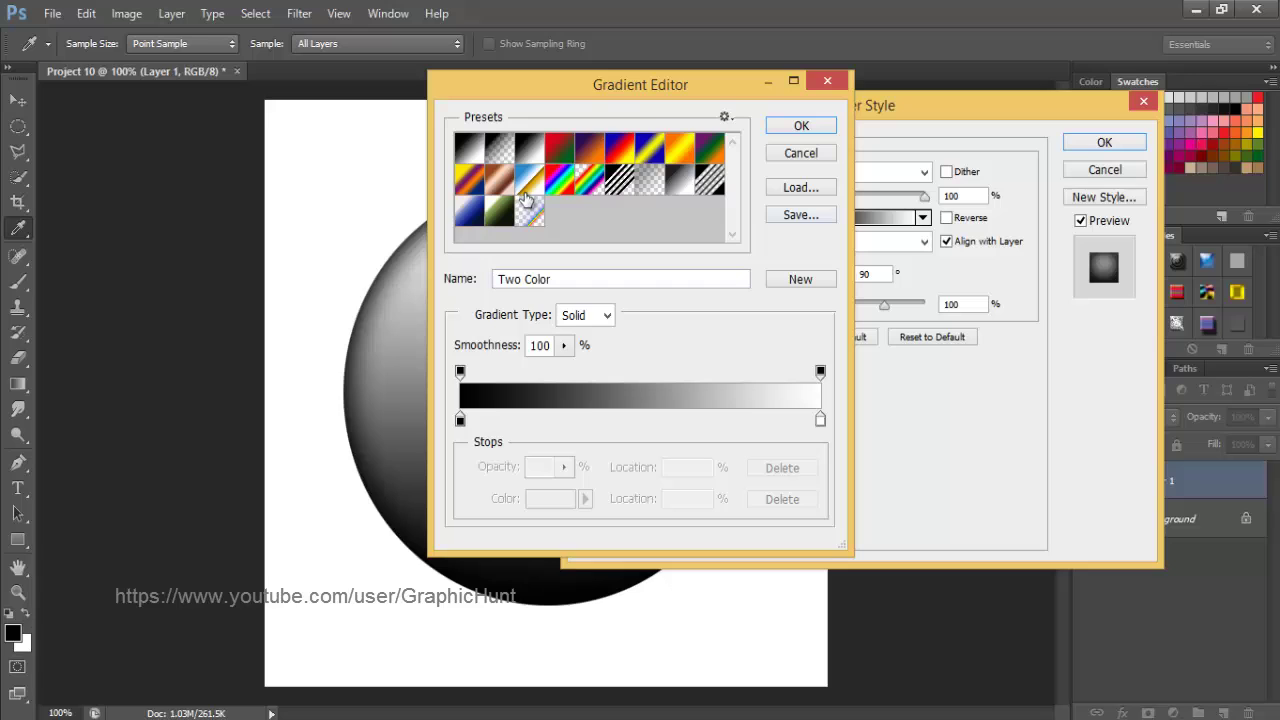
click(535, 158)
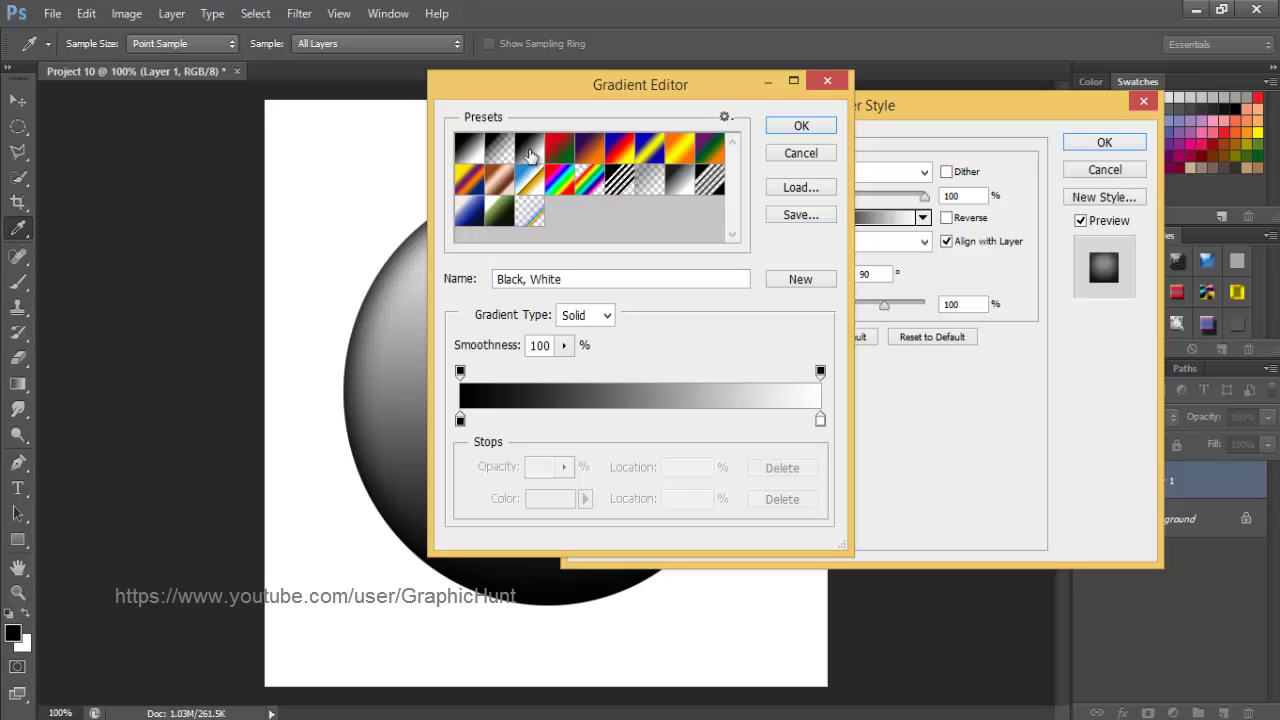
click(800, 127)
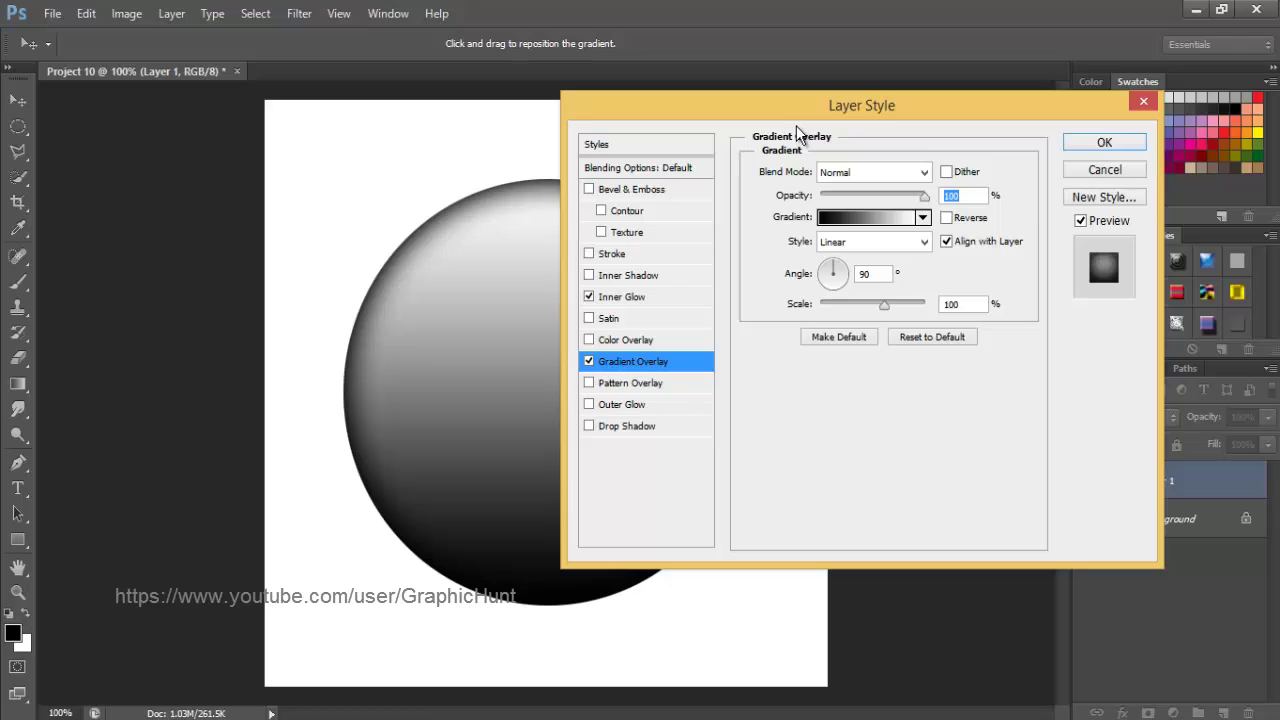
click(925, 244)
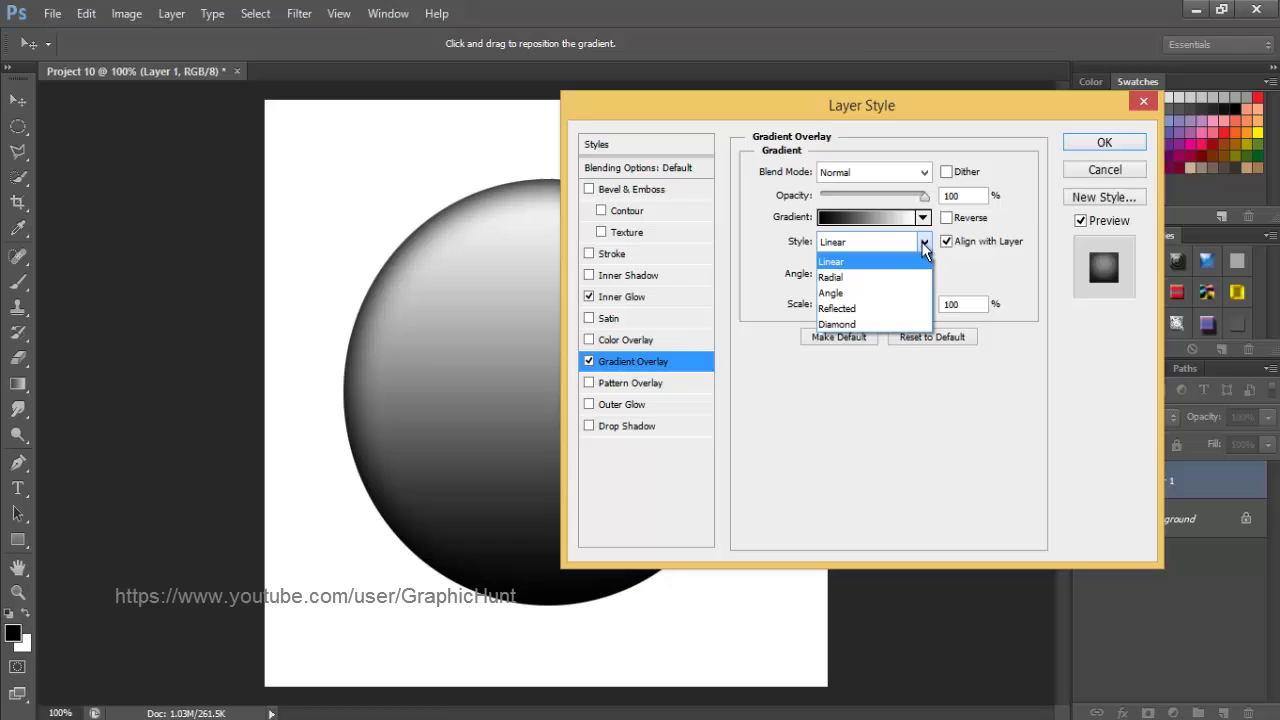
click(873, 277)
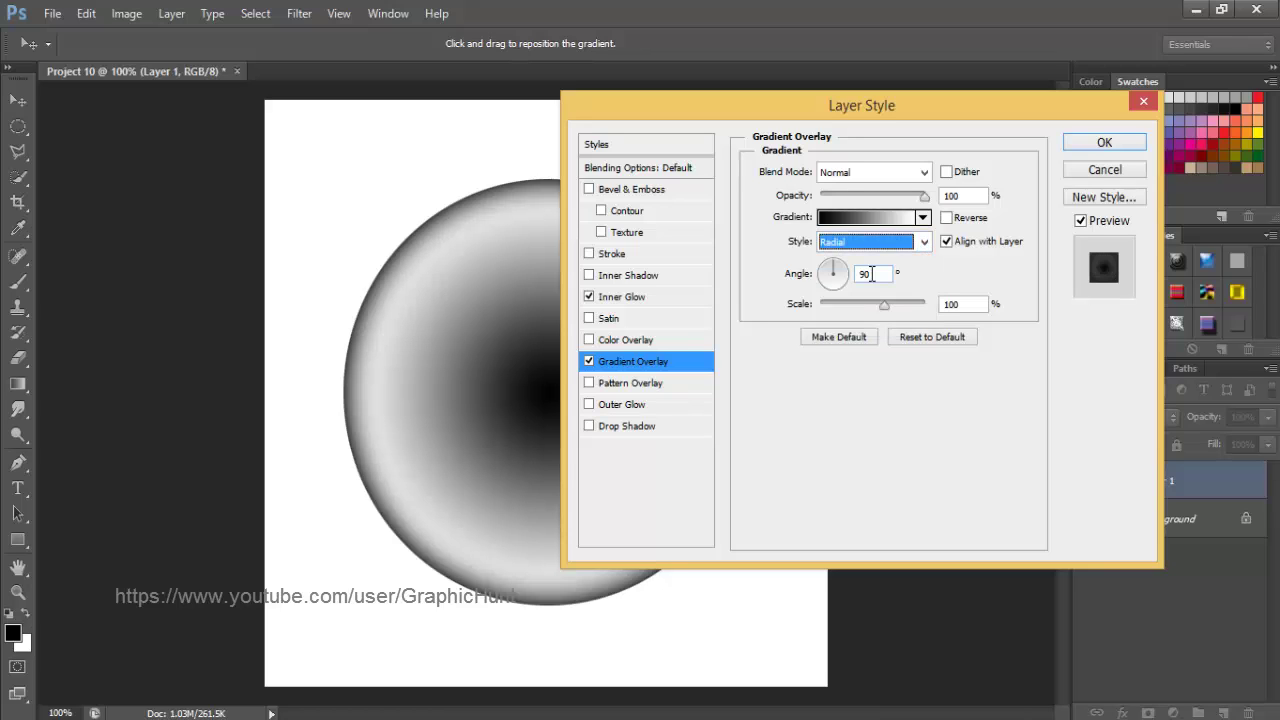
click(872, 274)
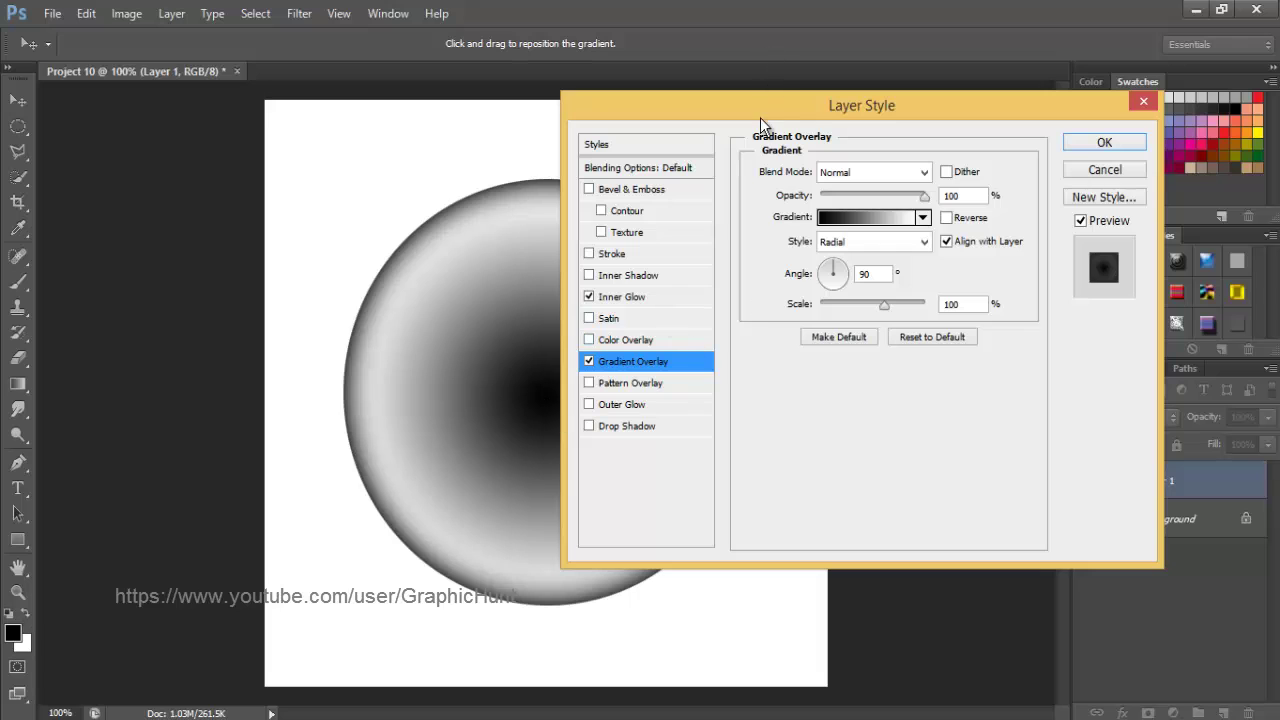
drag(782, 112, 858, 120)
drag(552, 400, 483, 327)
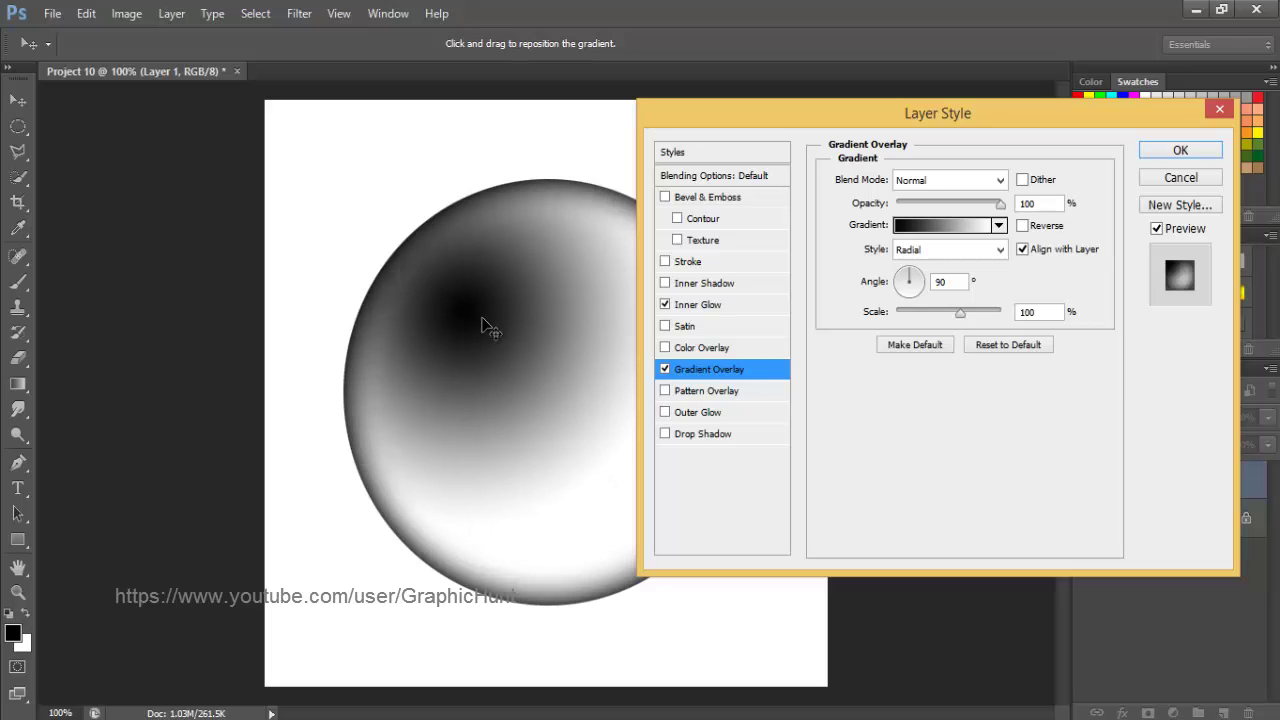
click(1162, 150)
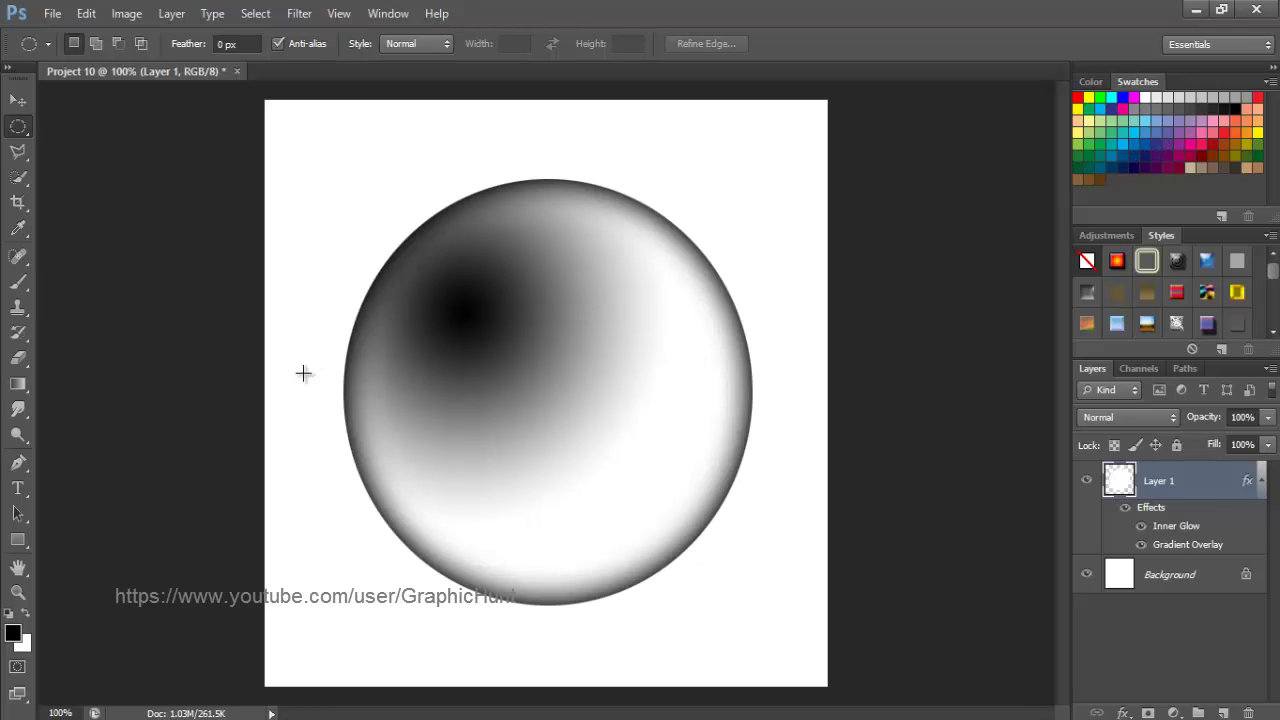
- Pick the Brush tool with a soft round tip at 76 px and 0% hardness
click(24, 290)
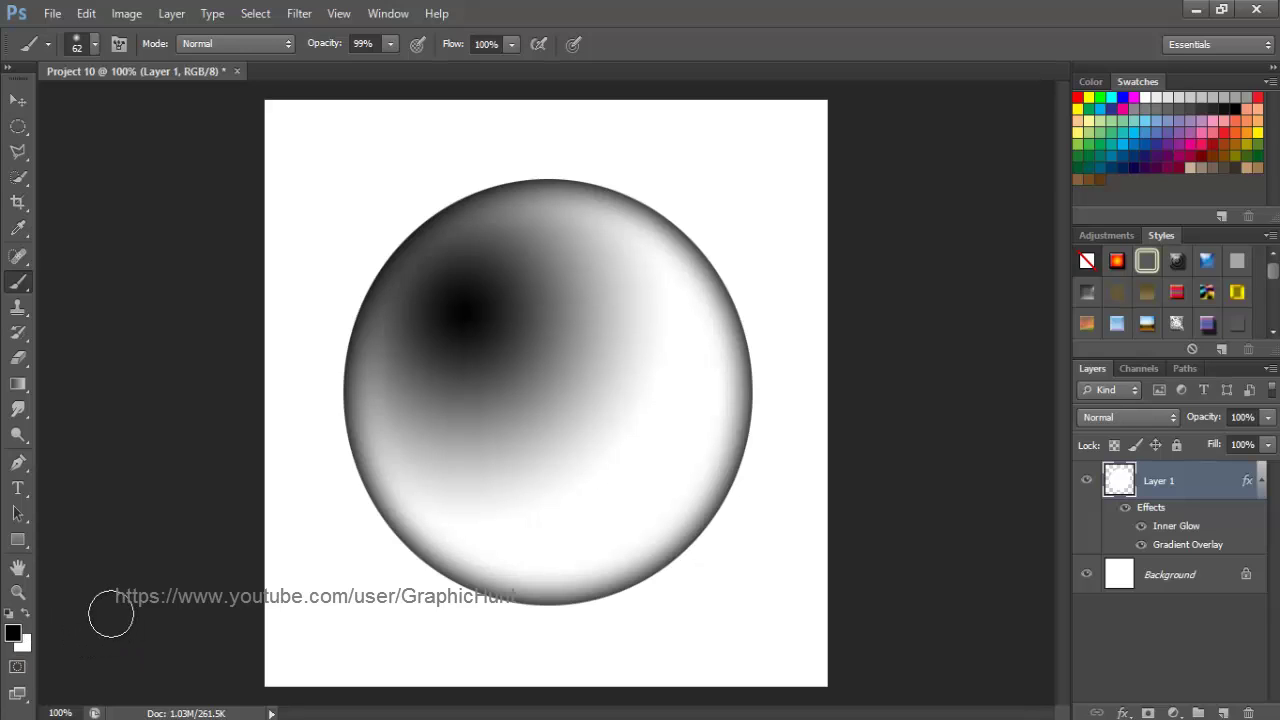
key(bracketright)
right_click(640, 409)
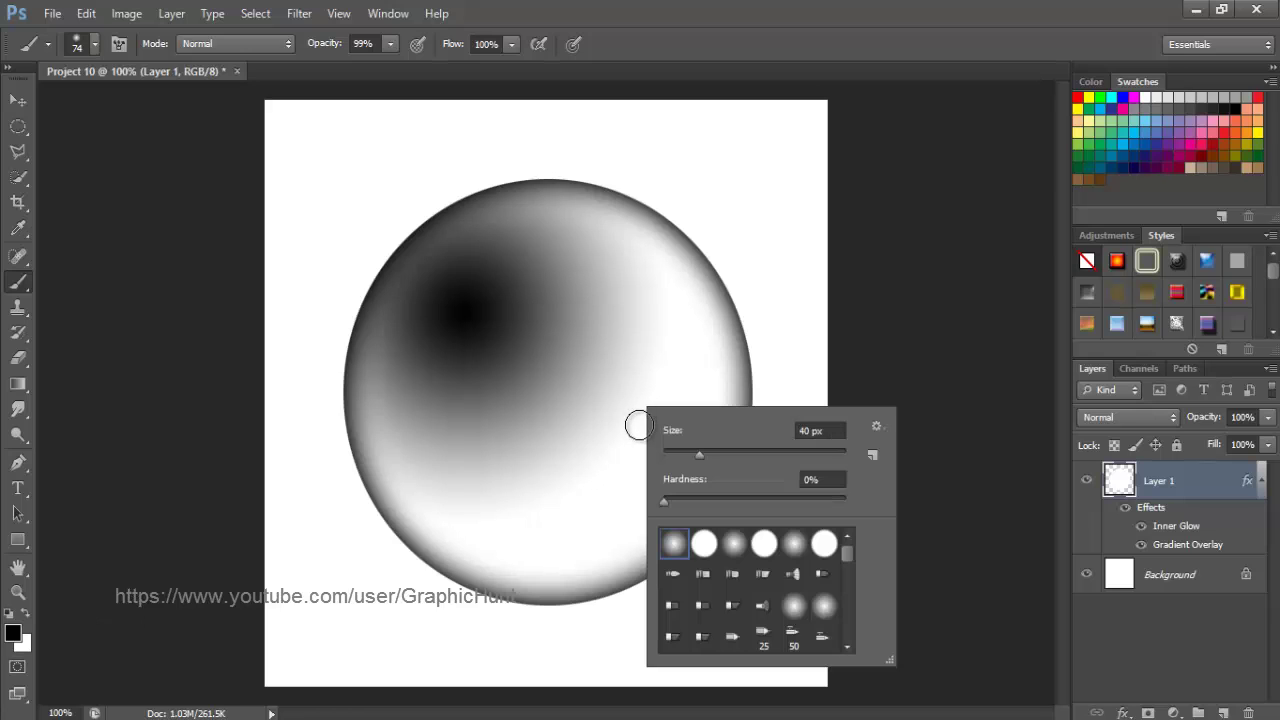
click(676, 548)
click(699, 455)
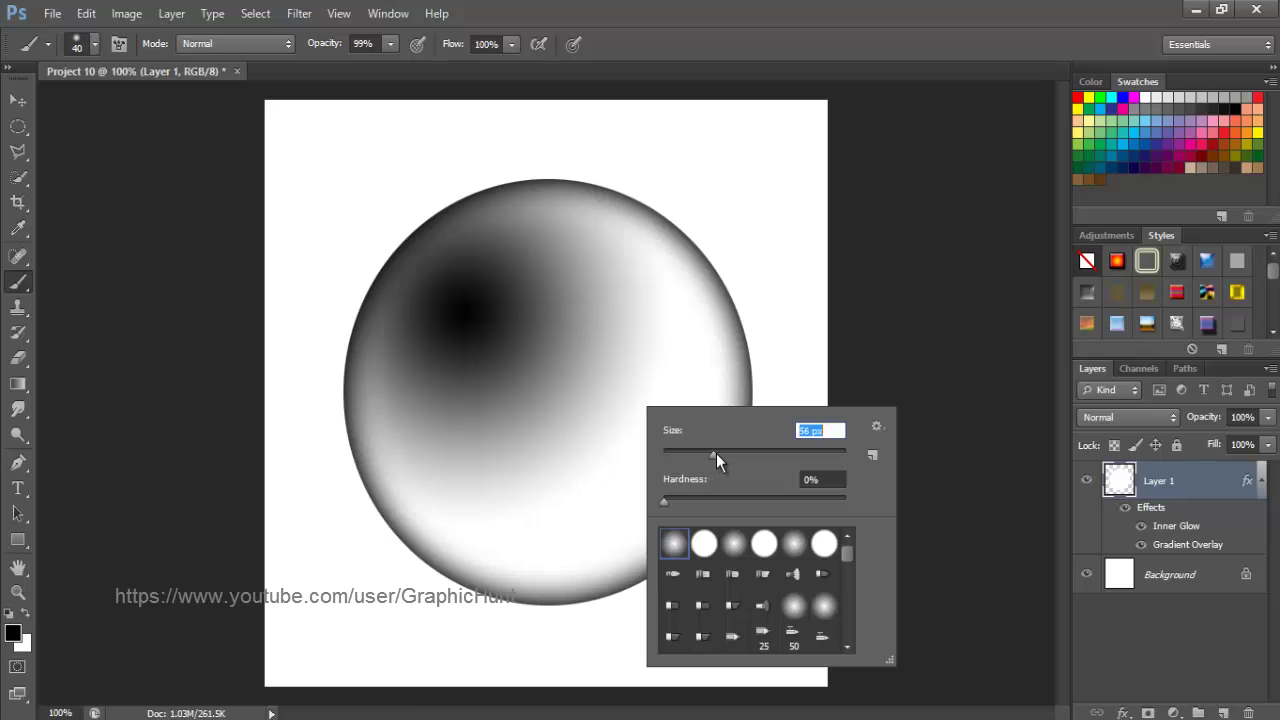
drag(716, 453, 755, 449)
key(Return)
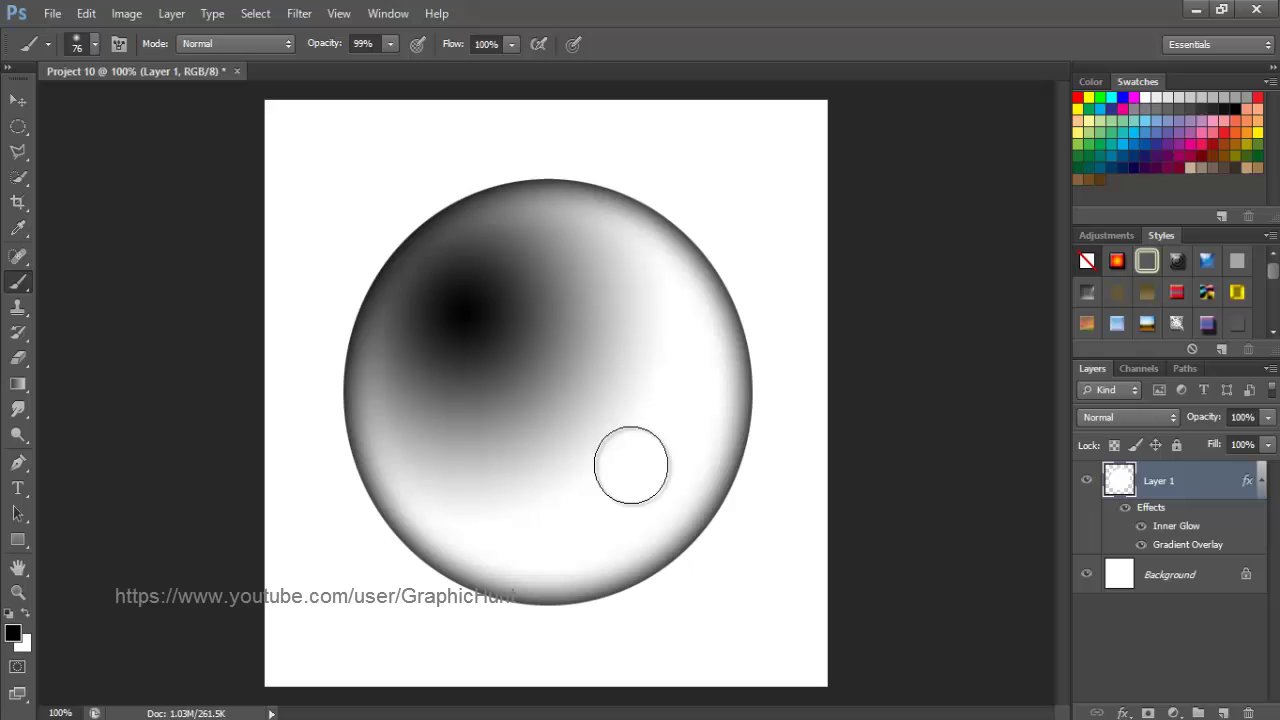
- On a new Layer 2, dab a black spot lower right and load Layer 1's circle as a selection
click(1226, 713)
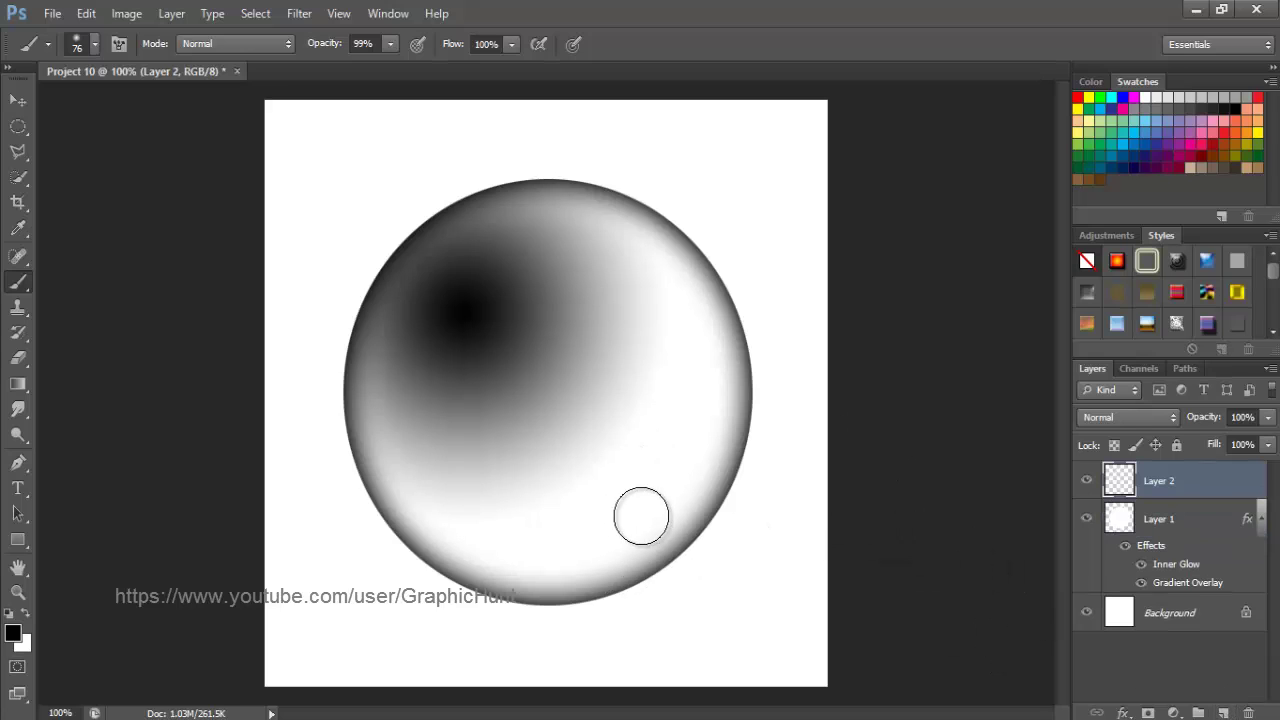
click(627, 467)
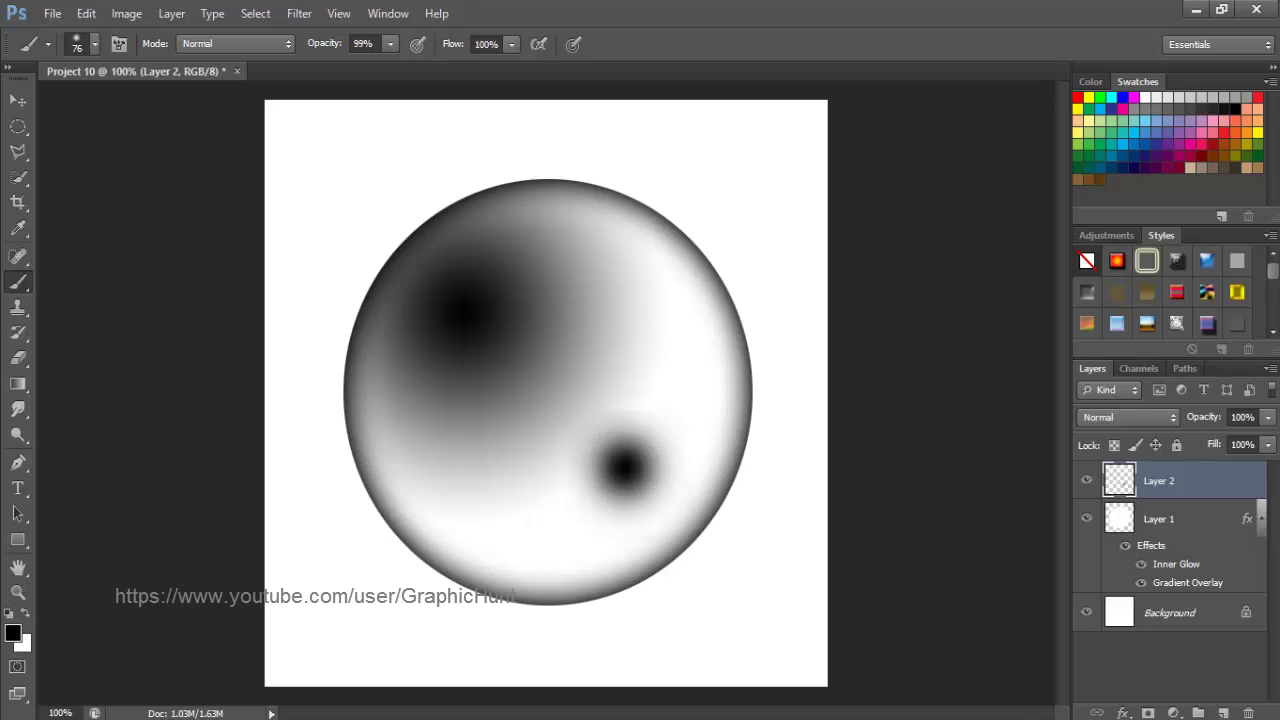
ctrl+click(1166, 527)
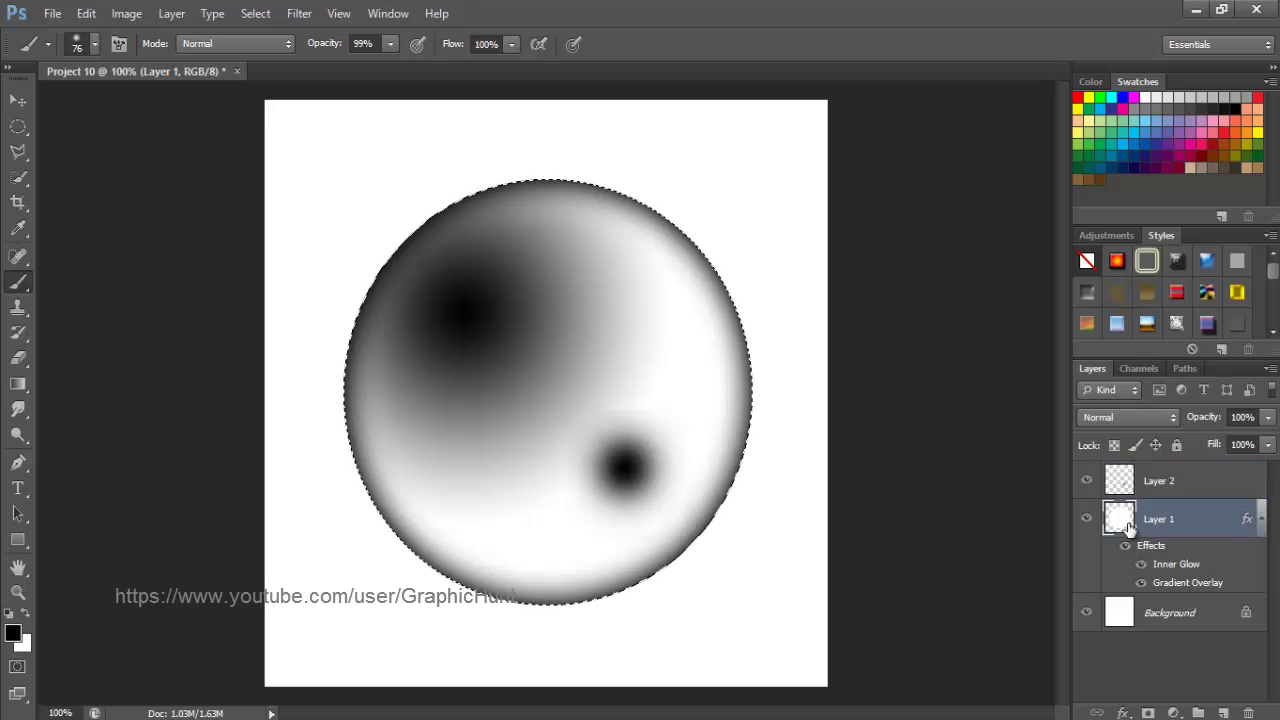
click(1182, 490)
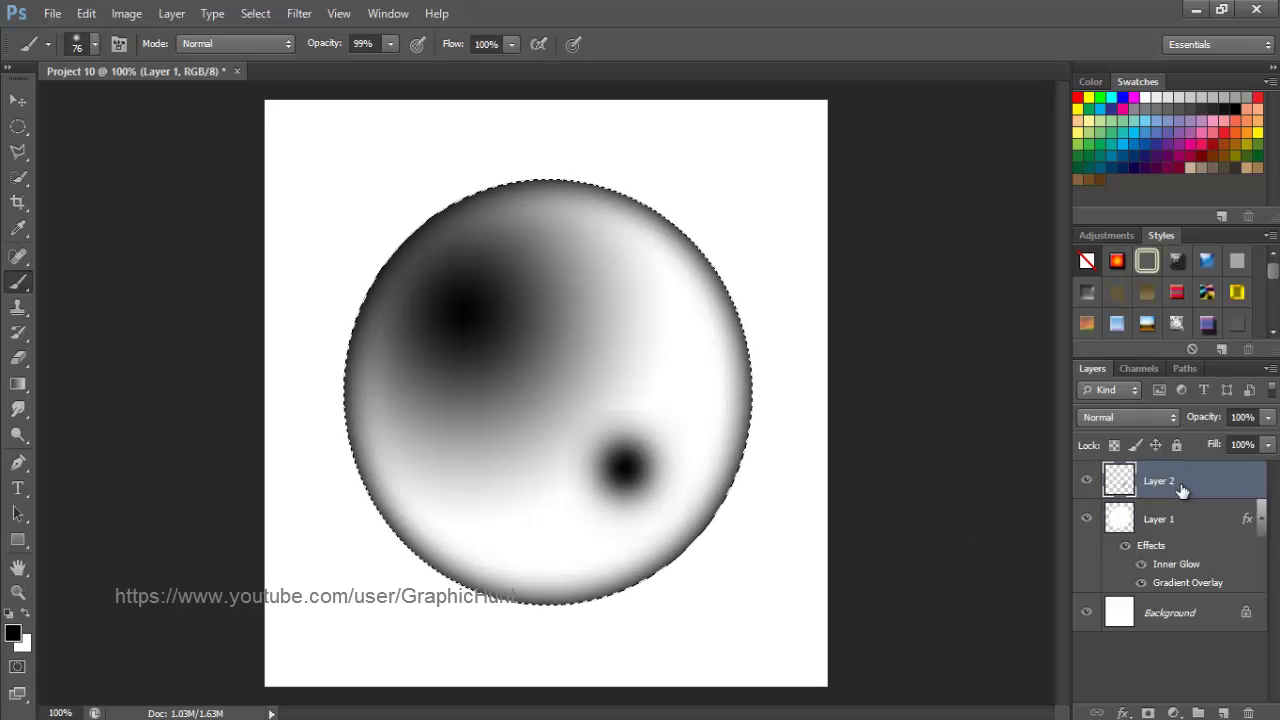
- Apply Pinch at -100 to the spot three times, stretching it into a crescent along the rim
click(299, 13)
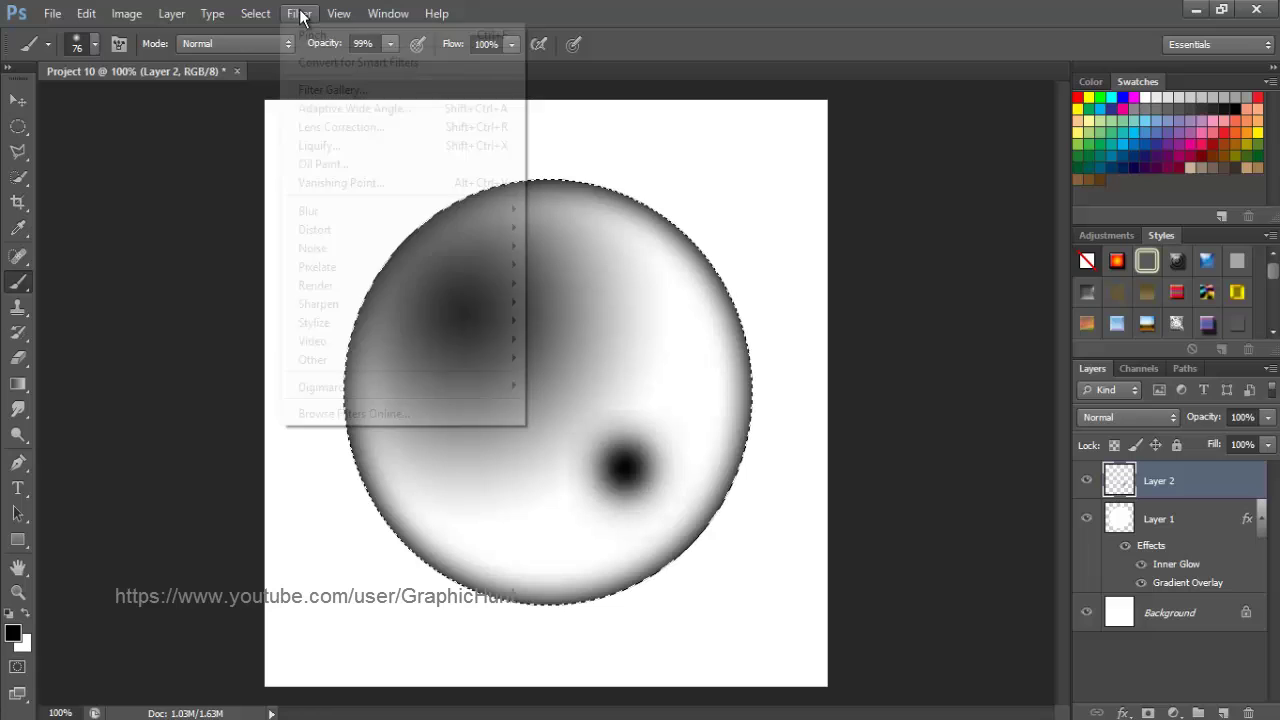
mouse_move(365, 229)
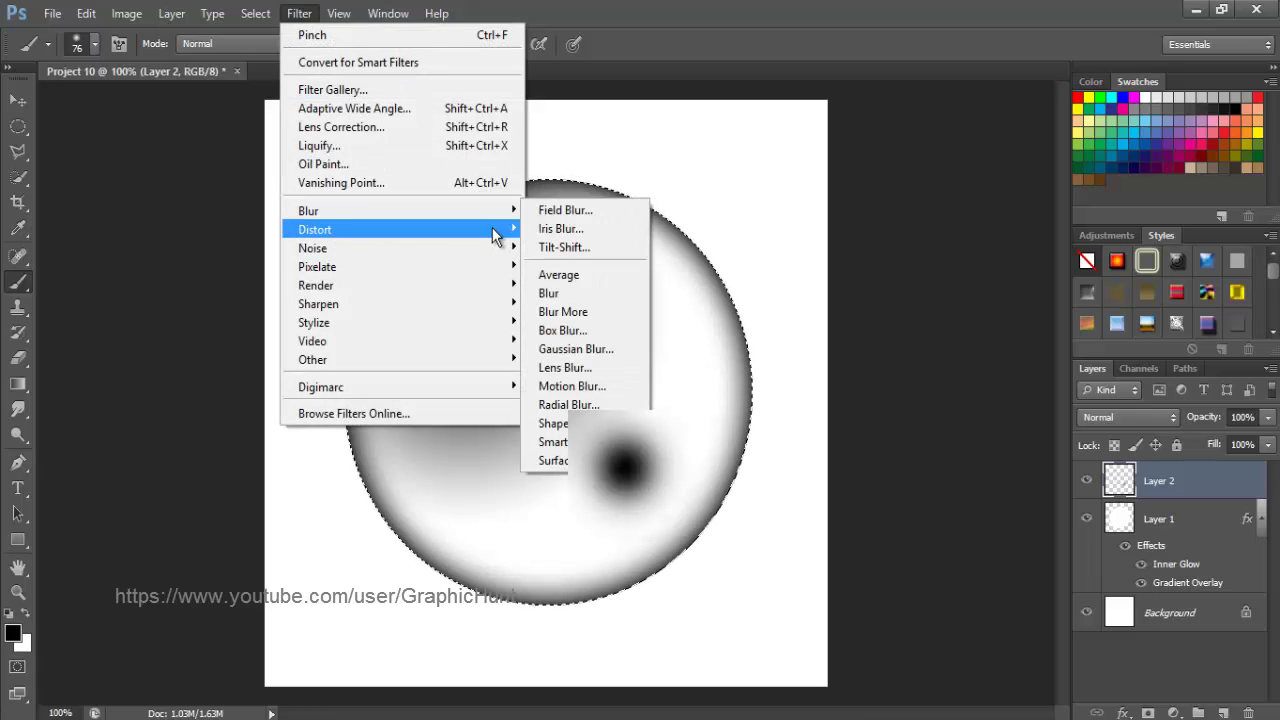
click(557, 247)
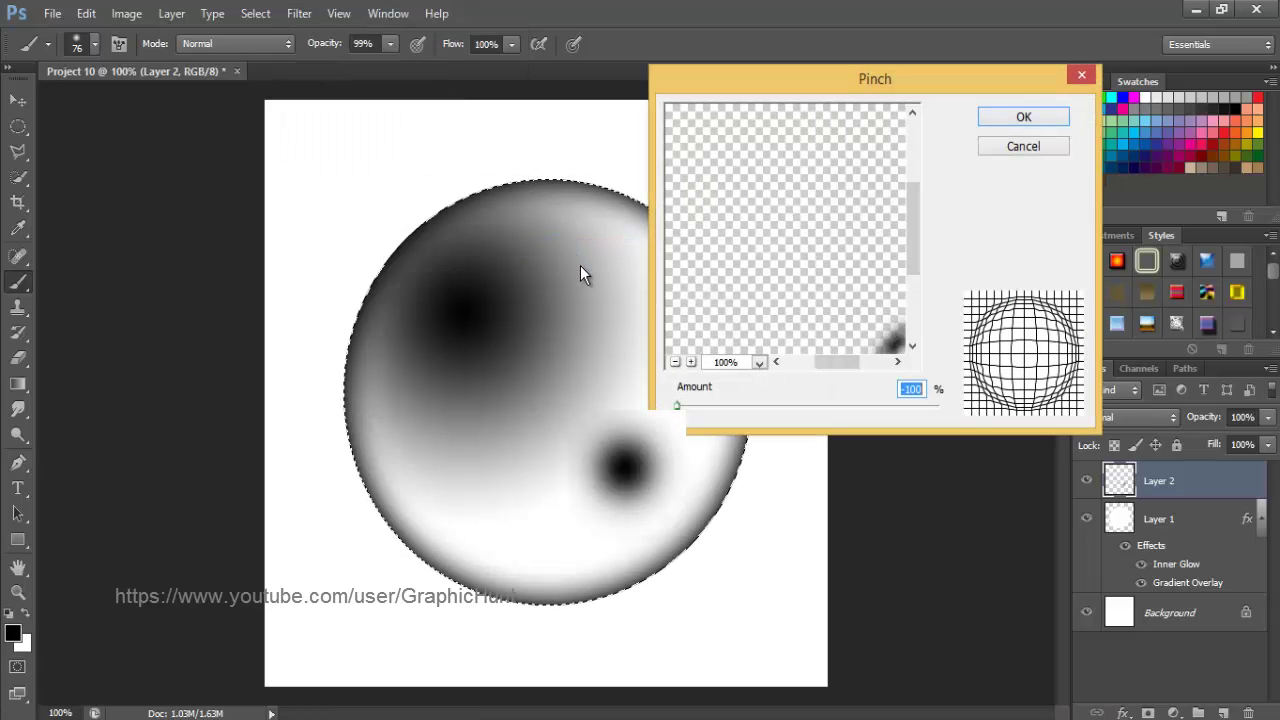
text(100)
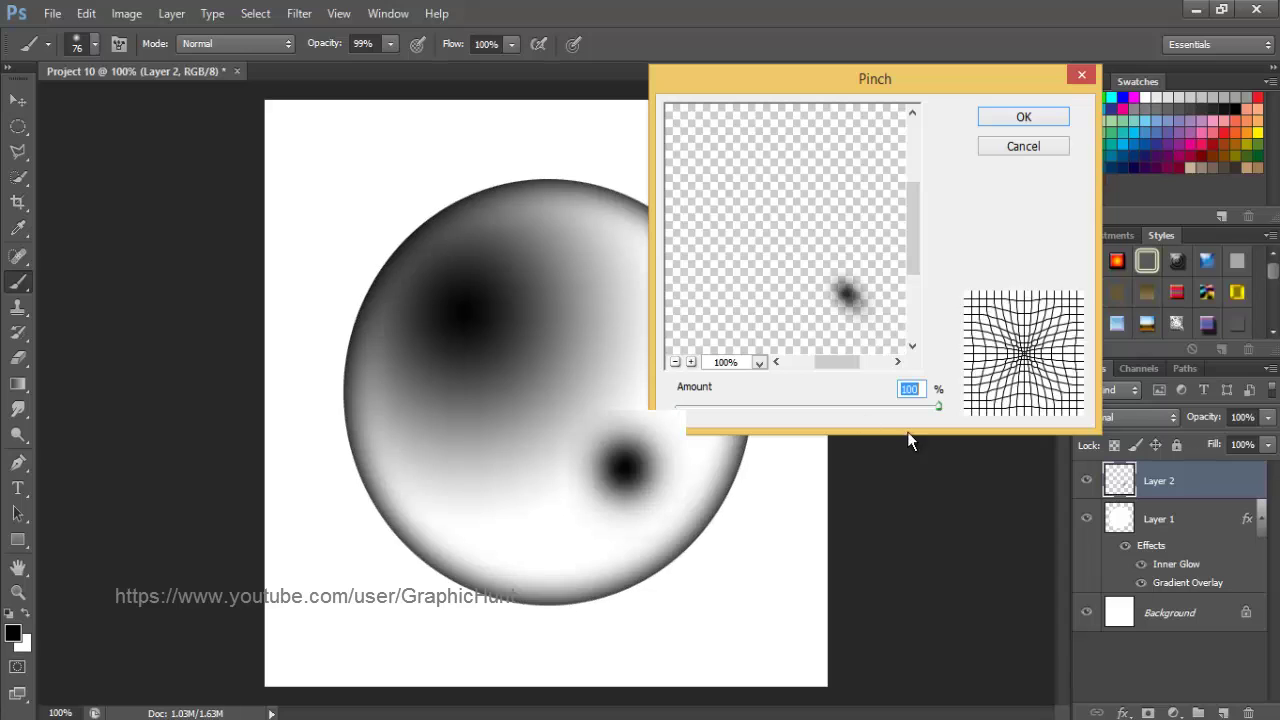
drag(939, 409, 677, 406)
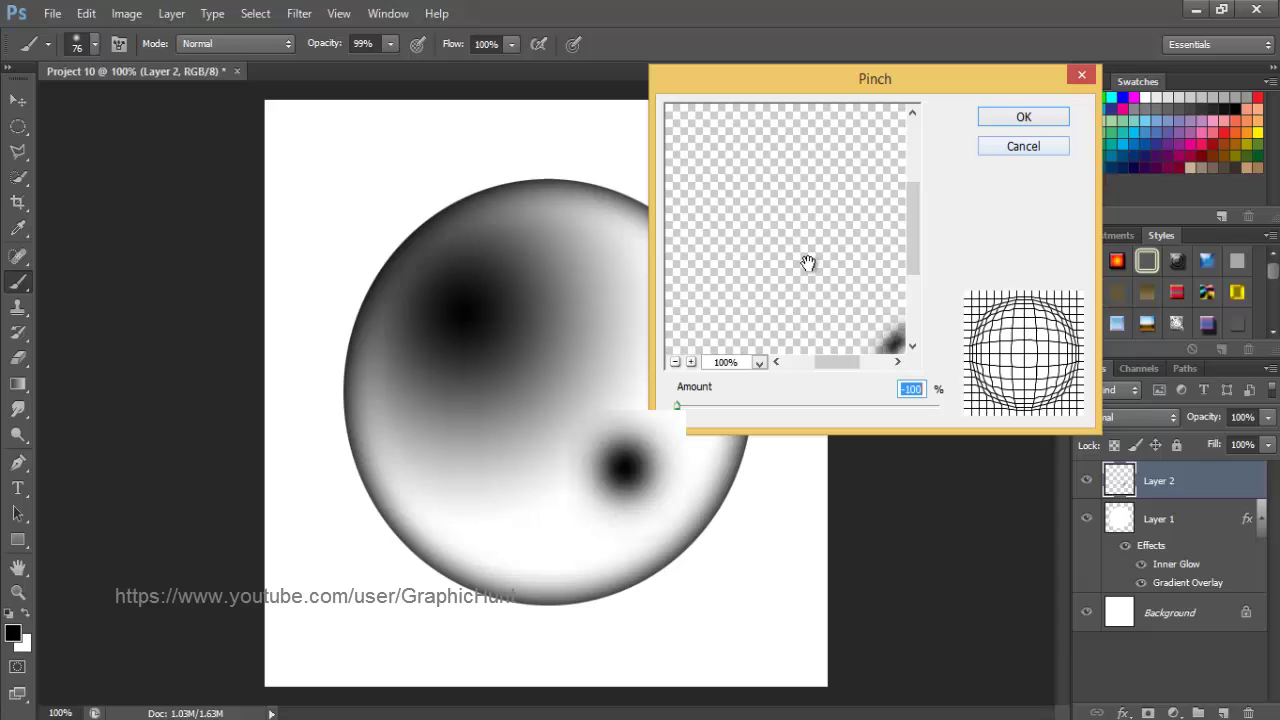
click(675, 363)
click(690, 362)
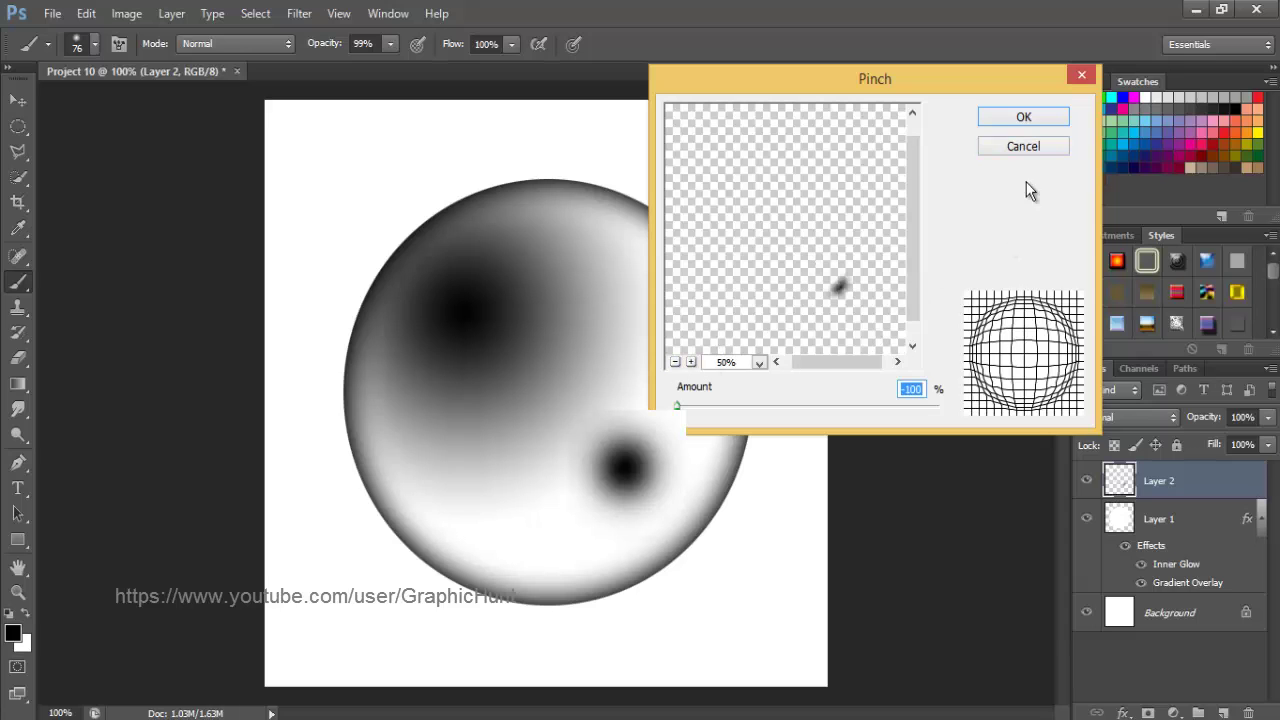
click(1021, 117)
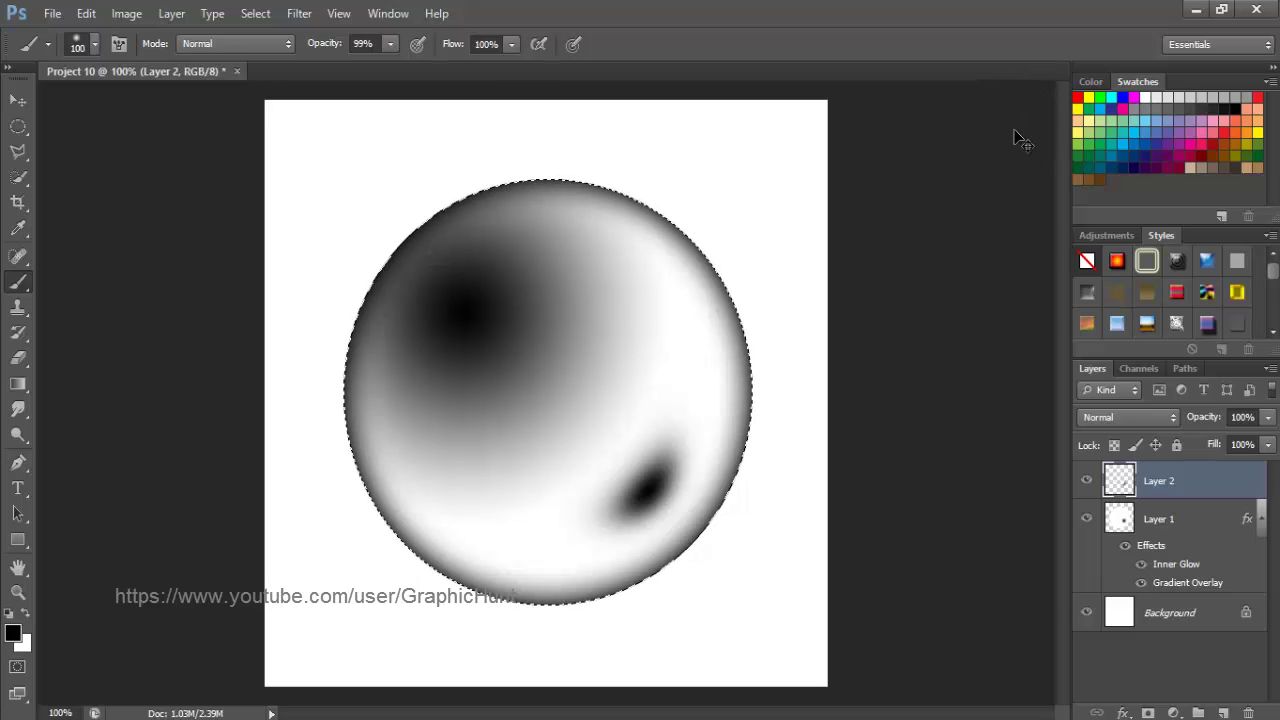
key(ctrl+f)
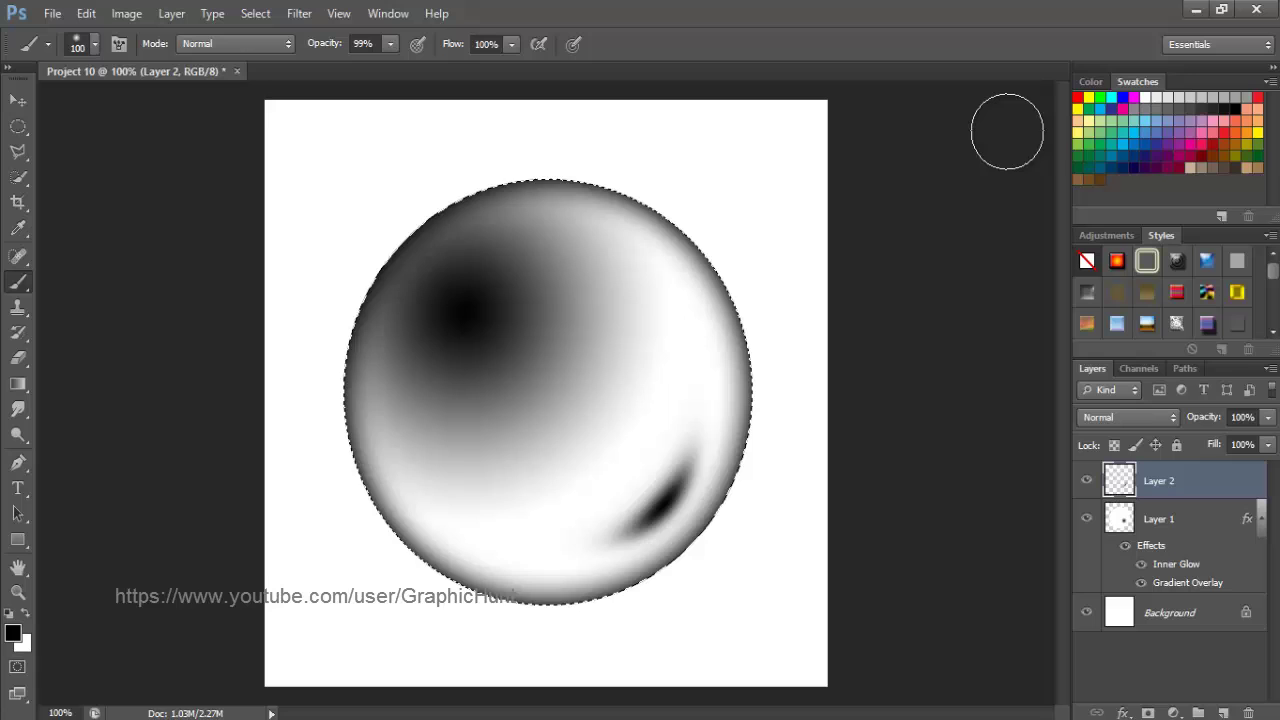
click(299, 14)
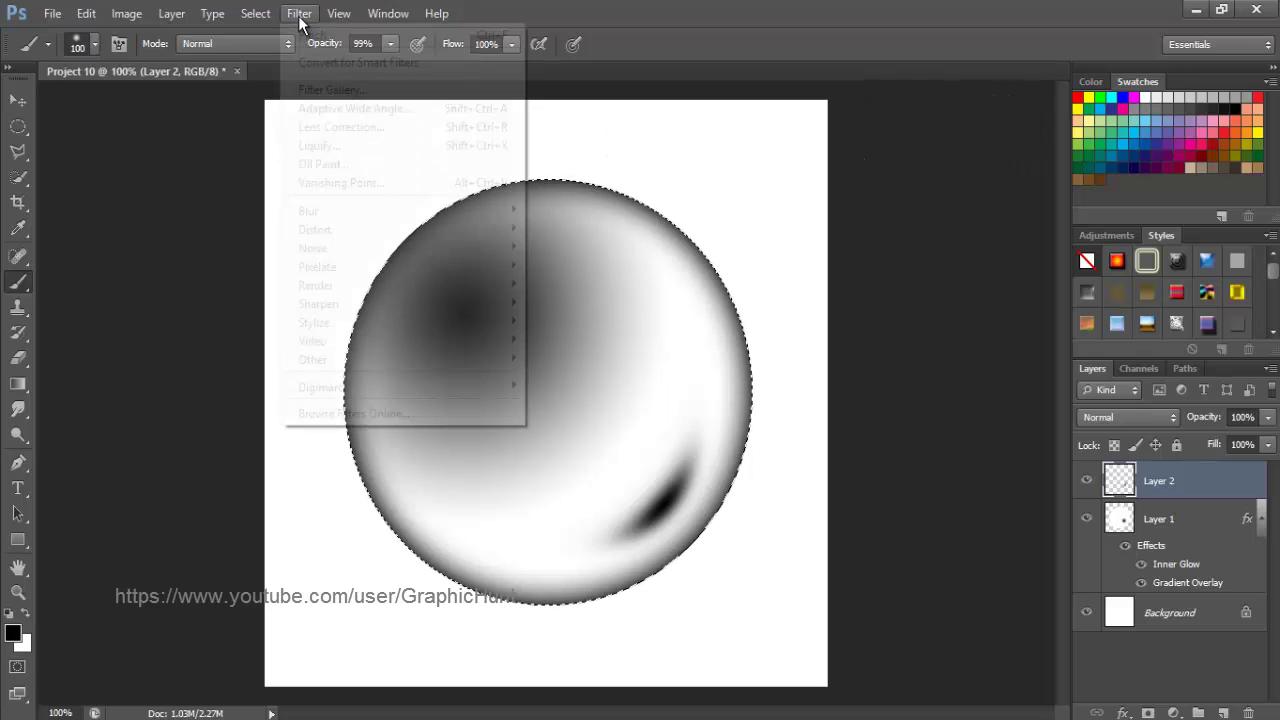
click(306, 38)
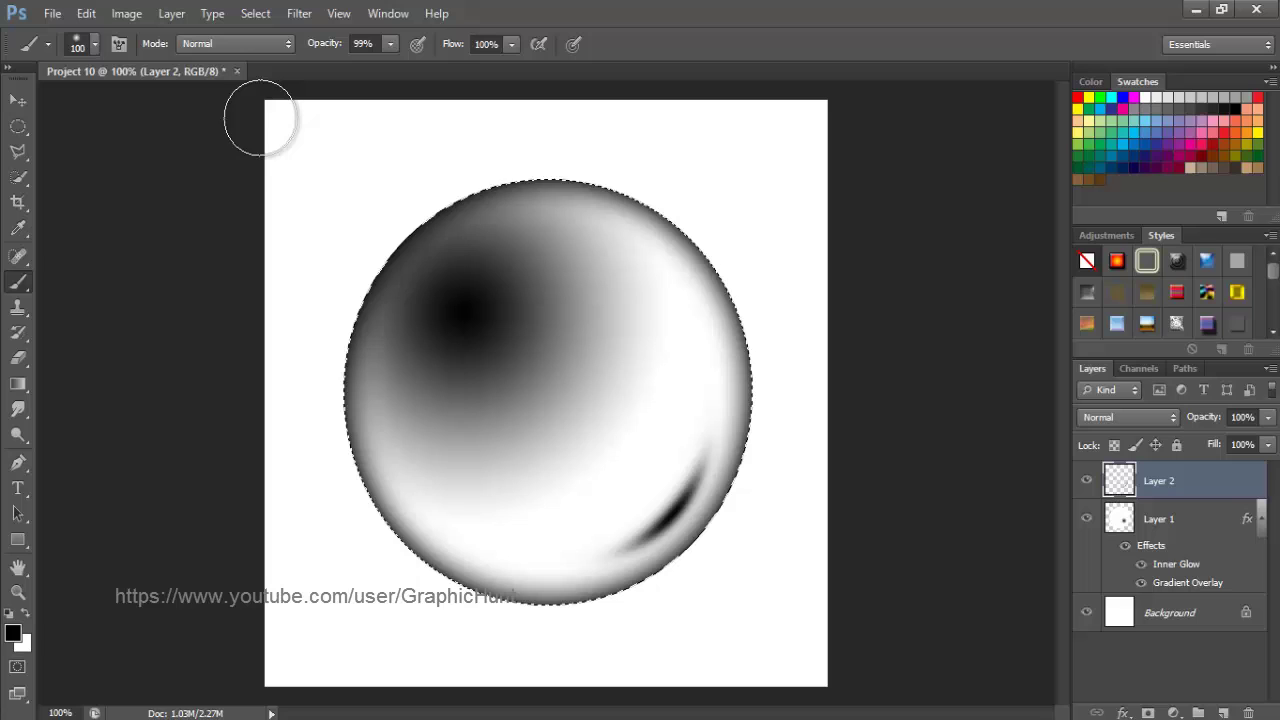
- Deselect the sphere and define it as a brush preset named 'bubble brush'
click(254, 14)
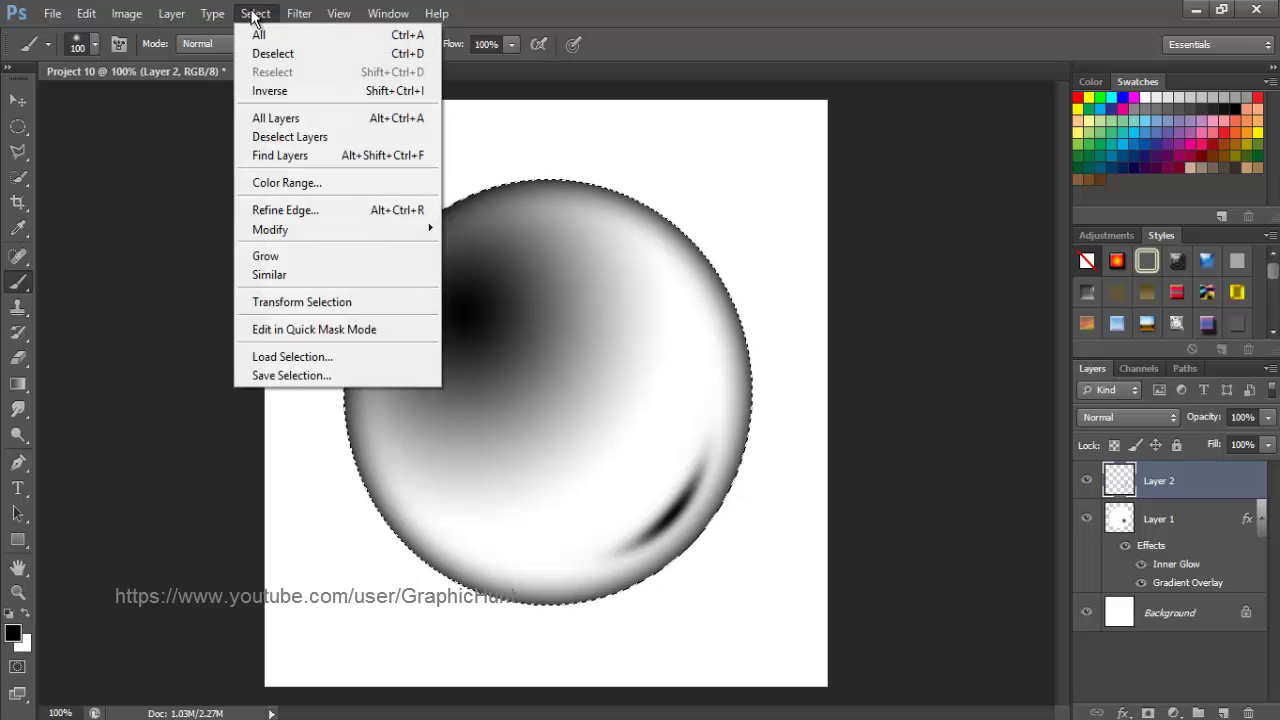
click(378, 54)
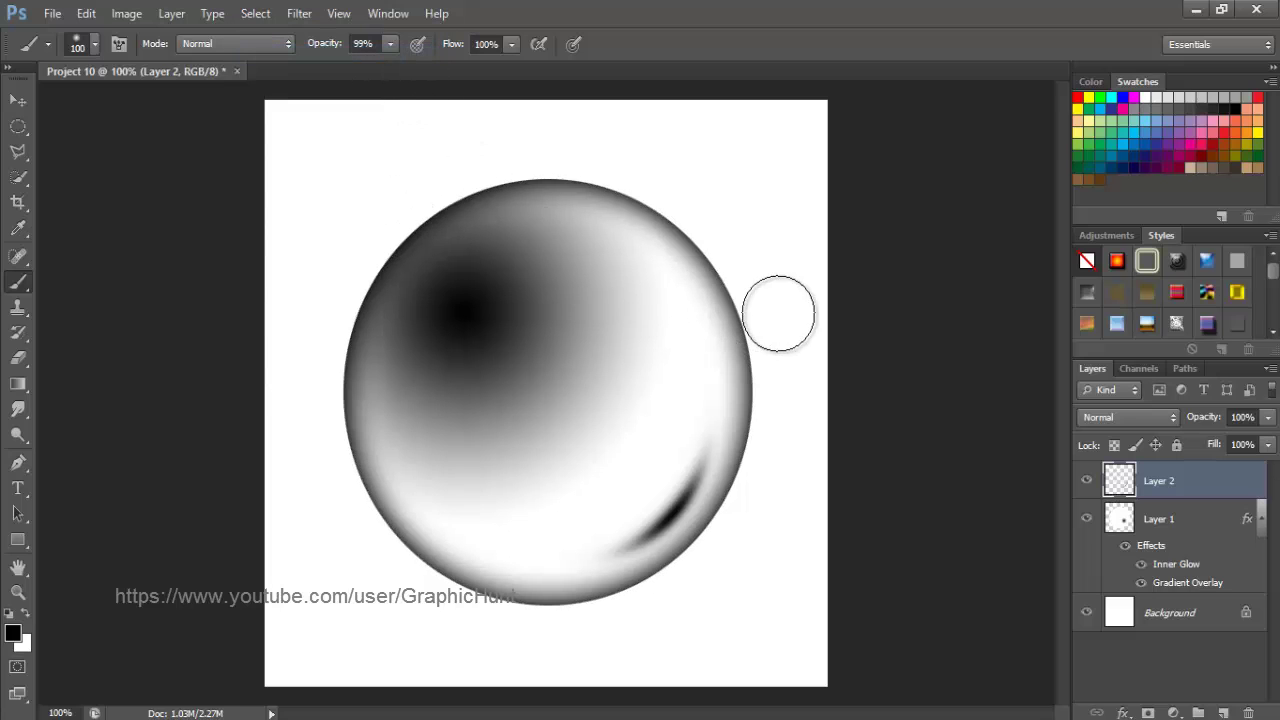
click(86, 14)
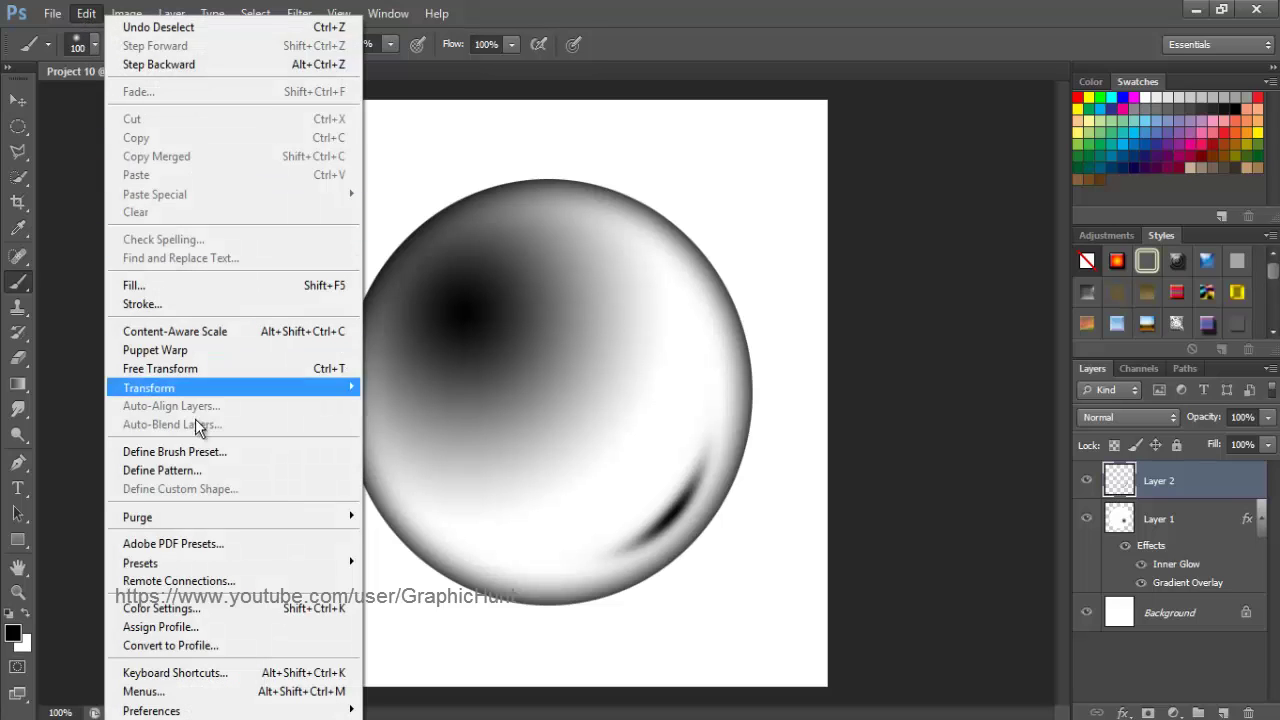
click(248, 452)
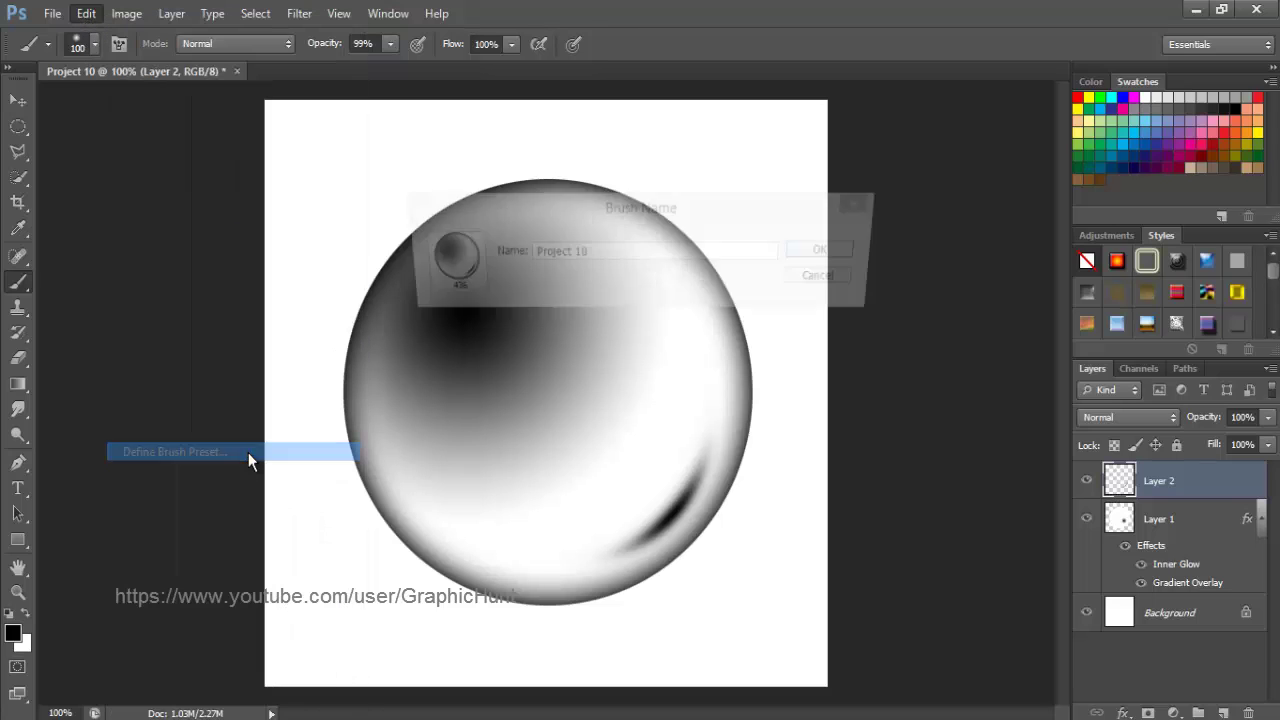
text(bubble)
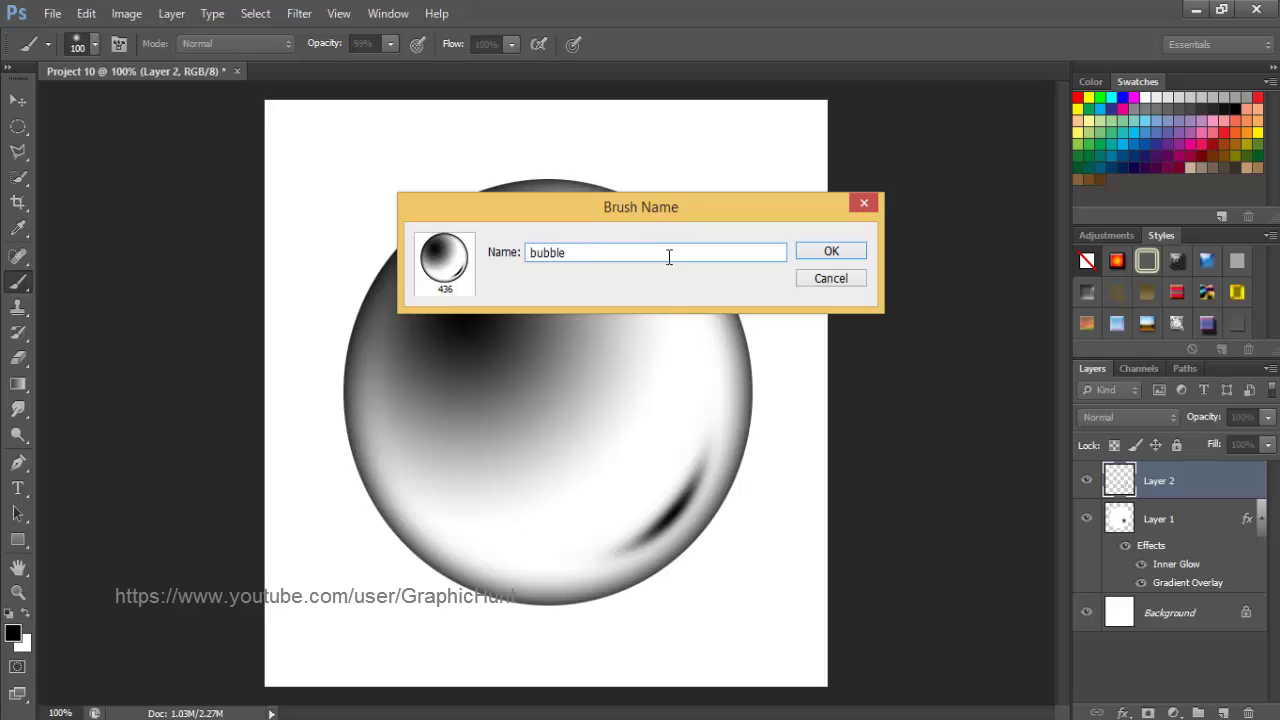
text( brush)
click(840, 256)
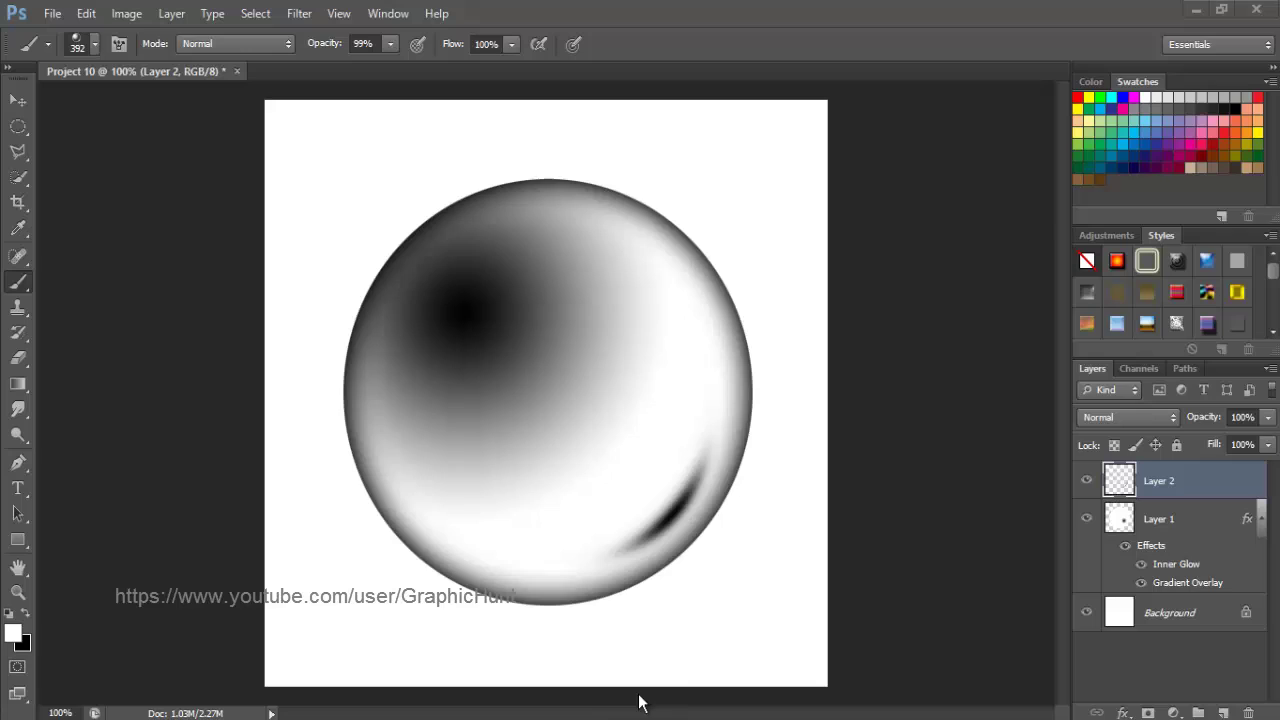
- Open the fish photo aqua.jpg from Photo Viewer in Photoshop
click(565, 650)
right_click(873, 318)
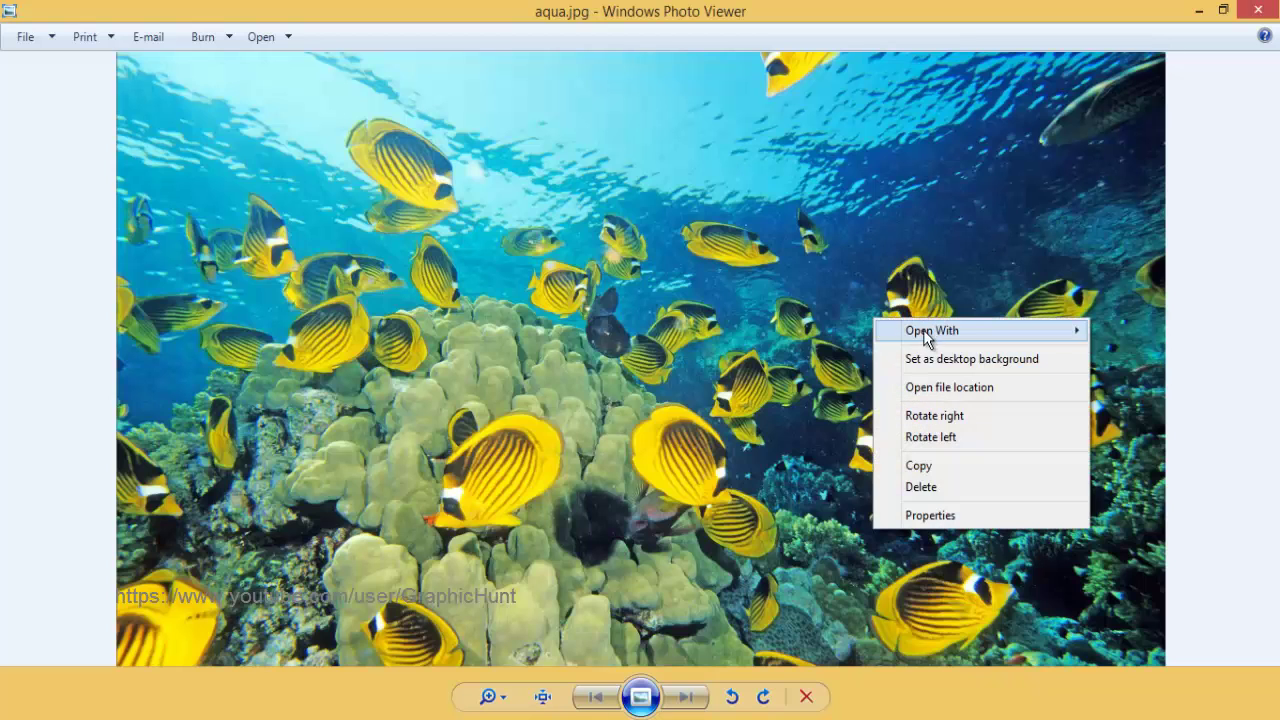
mouse_move(923, 329)
click(1200, 373)
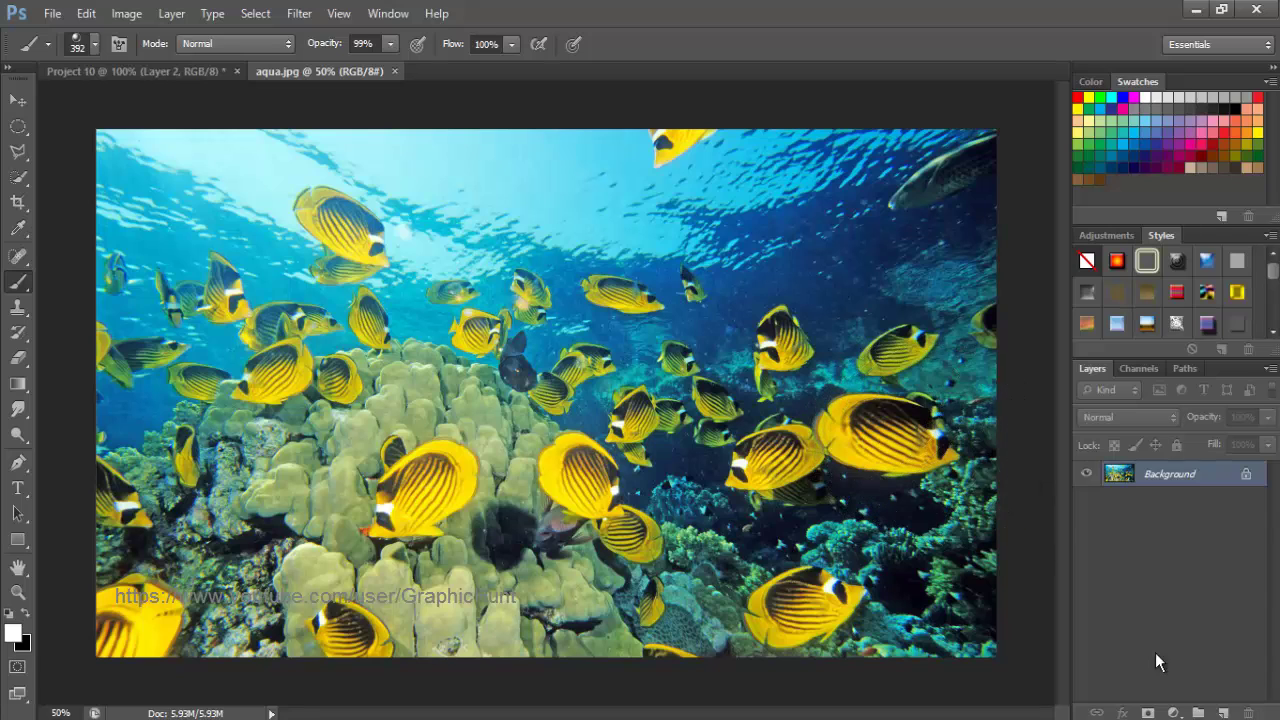
- Add a new layer over the photo, show the Brush panel, and keep white as the foreground colour
click(1222, 713)
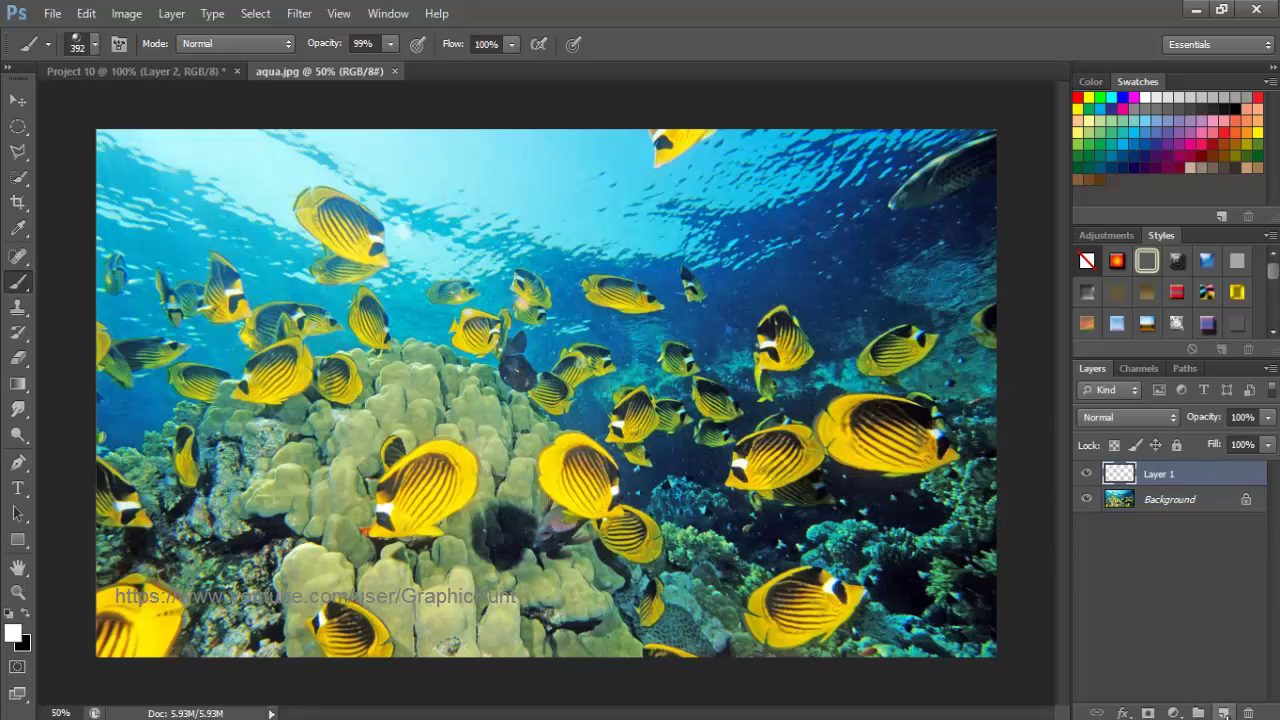
click(388, 14)
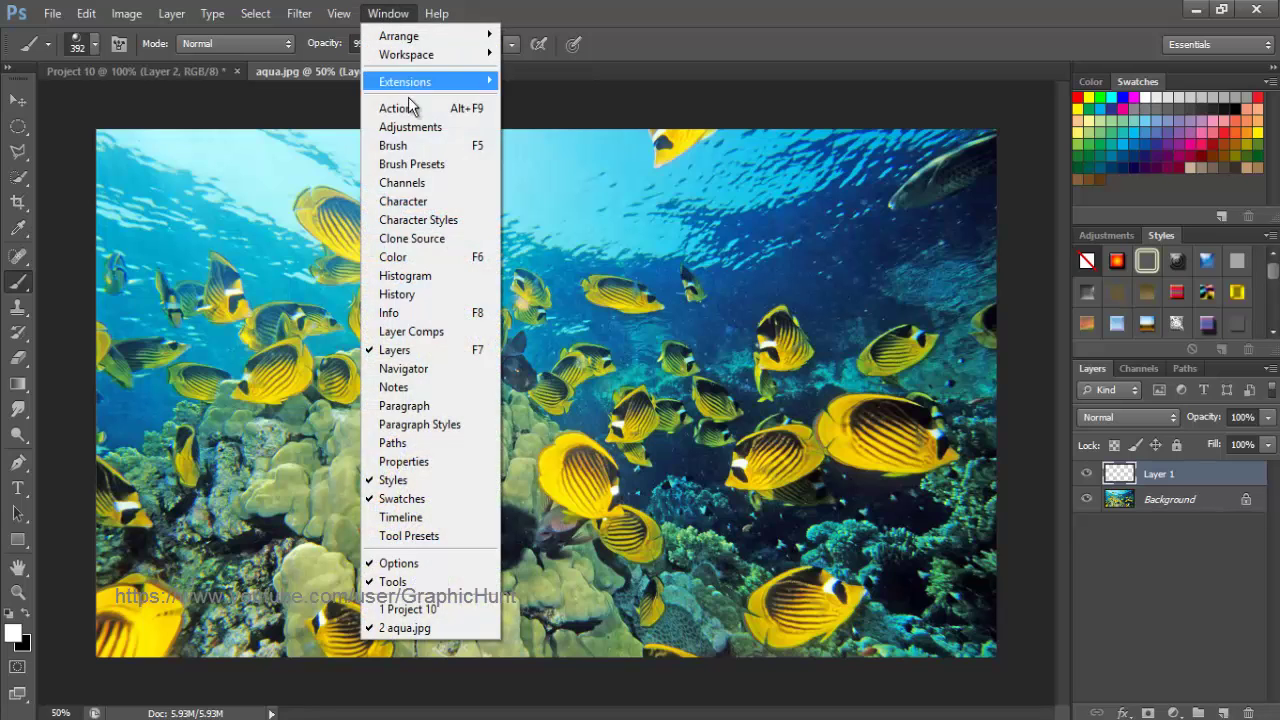
click(420, 147)
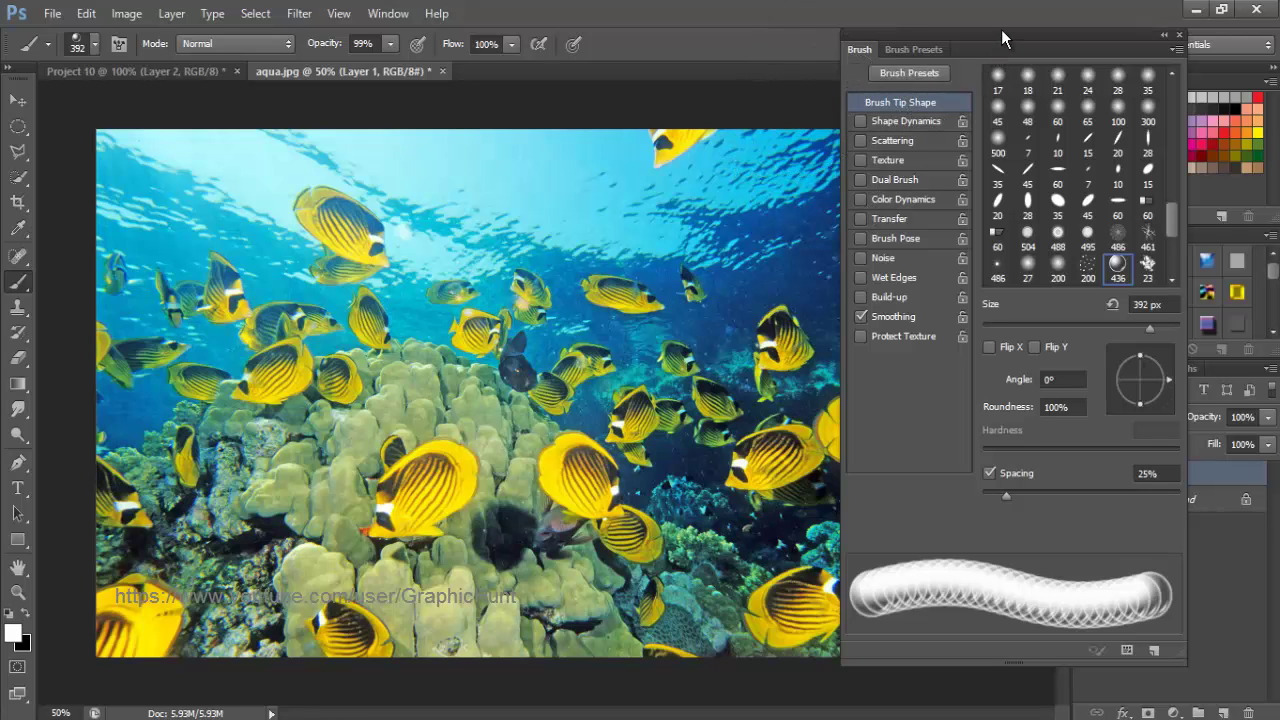
key(x)
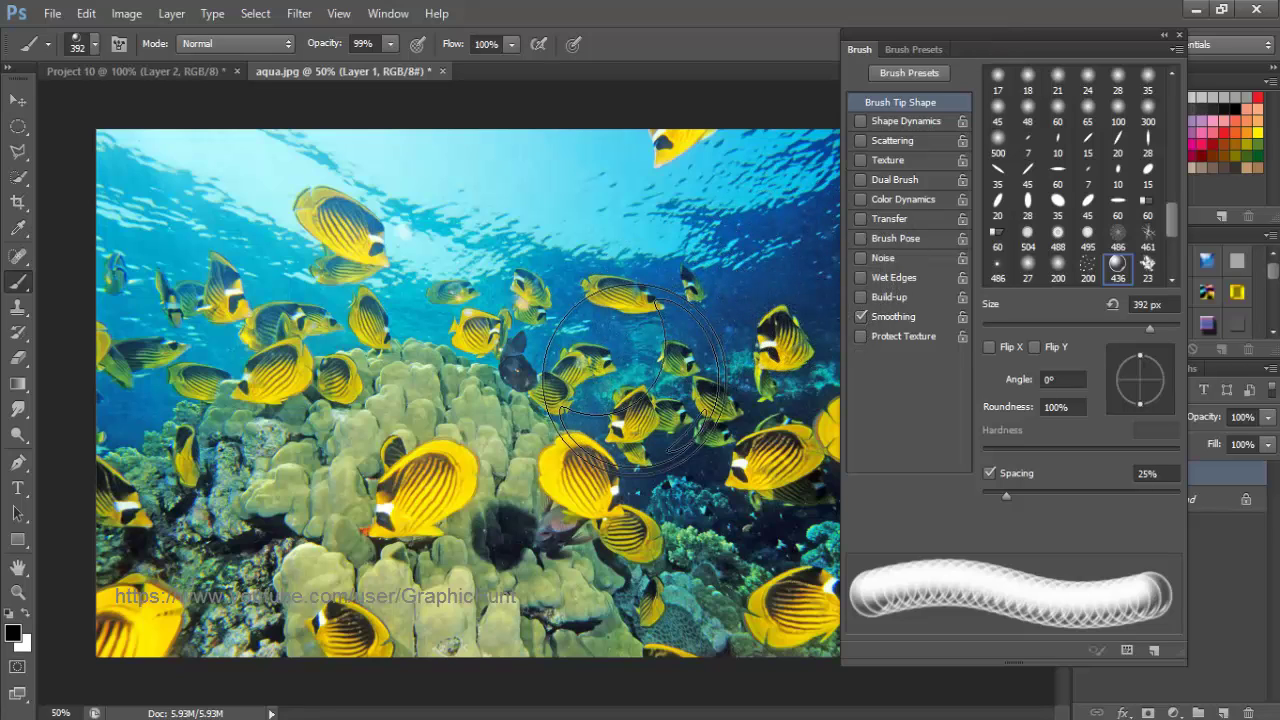
key(x)
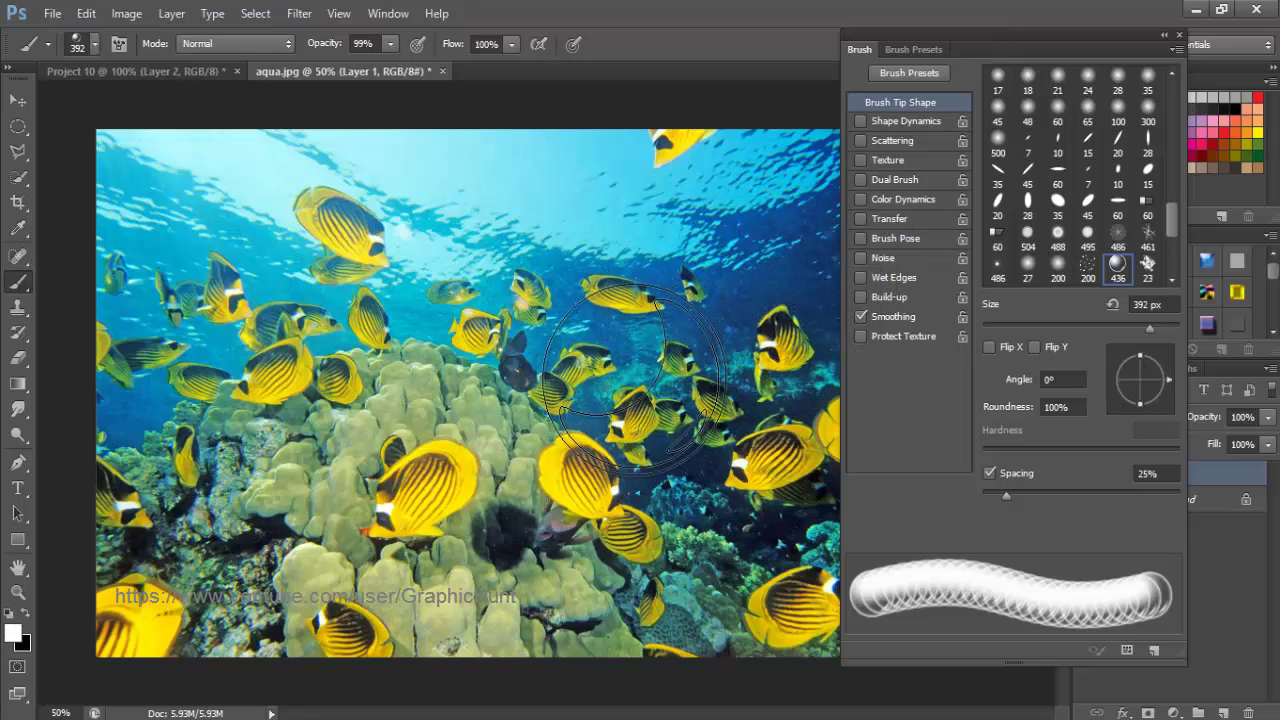
- Enable Shape Dynamics with Size Jitter 100%, Angle Jitter 50% and Roundness Jitter 50%
click(913, 121)
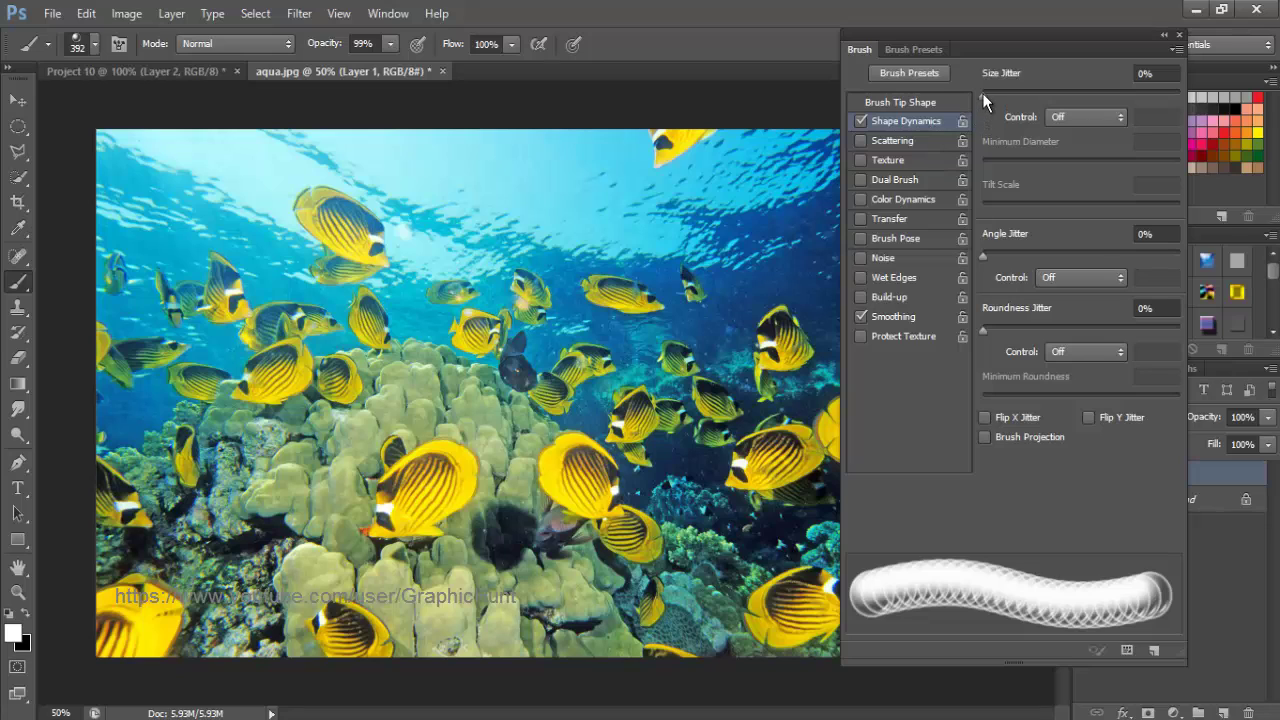
drag(982, 93, 1182, 94)
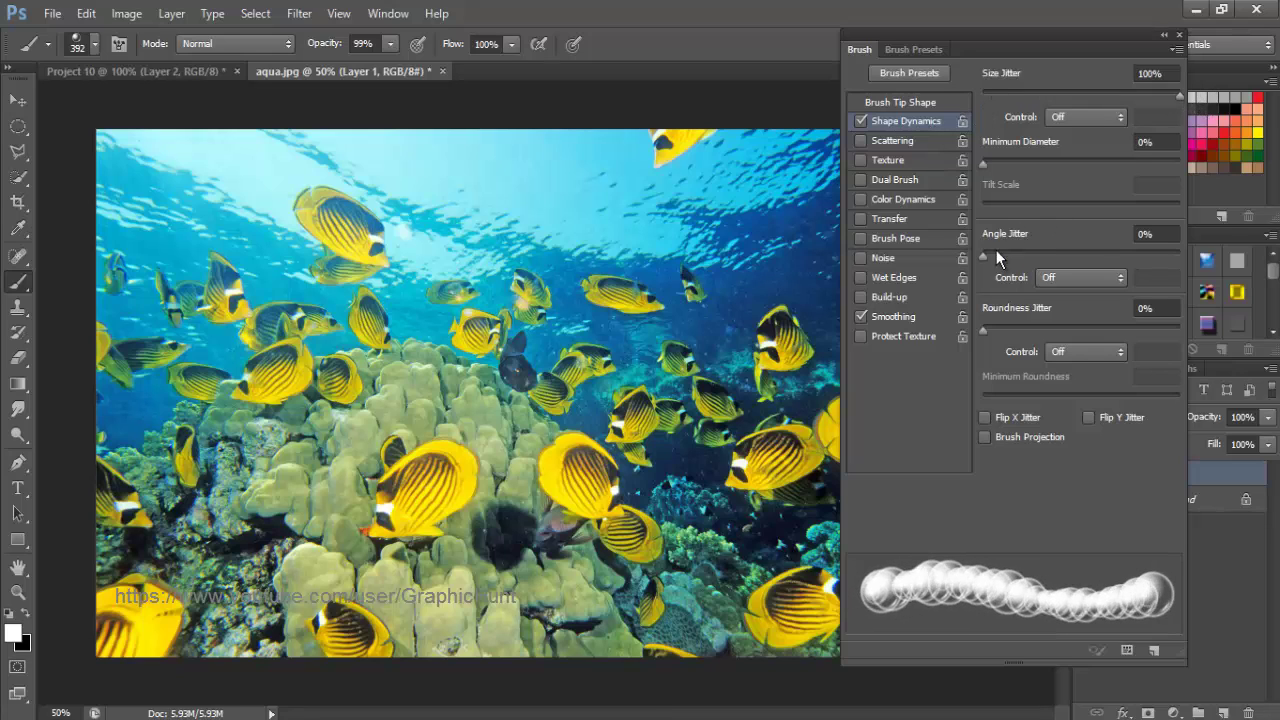
drag(981, 254, 1084, 257)
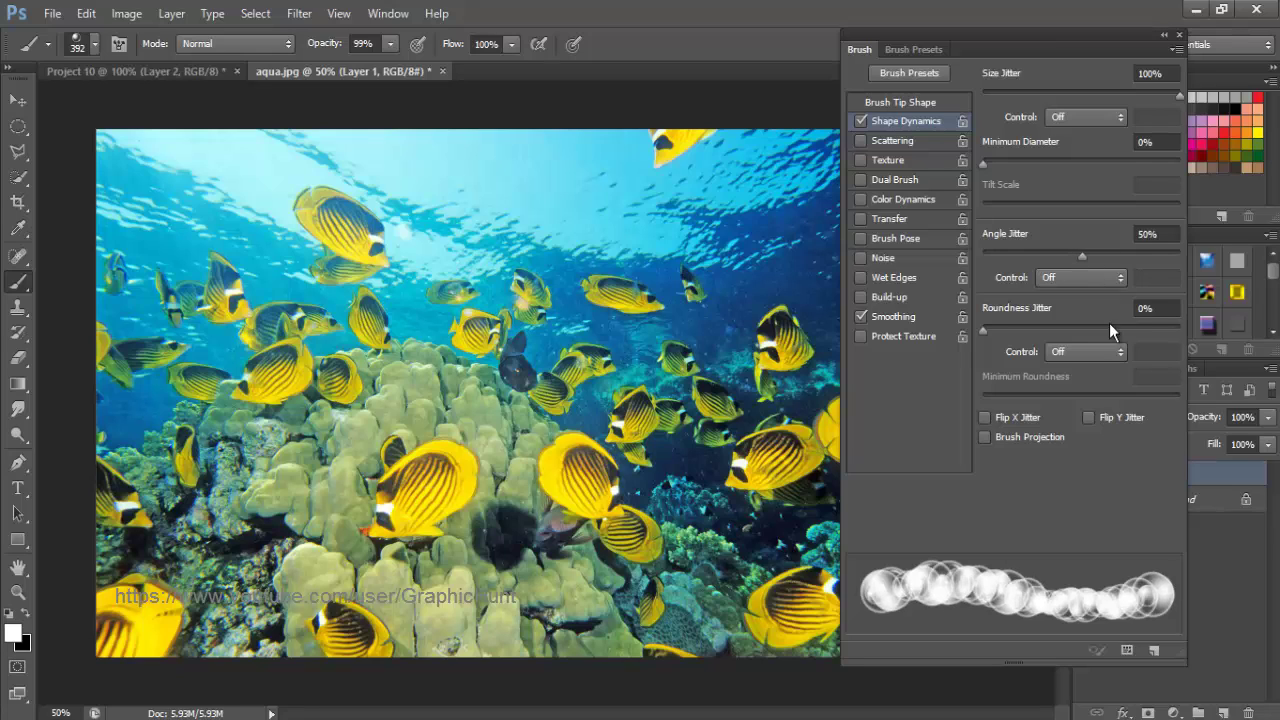
mouse_move(982, 331)
mouse_down()
mouse_move(1049, 342)
mouse_move(1066, 331)
mouse_move(1047, 331)
mouse_move(1081, 326)
mouse_up()
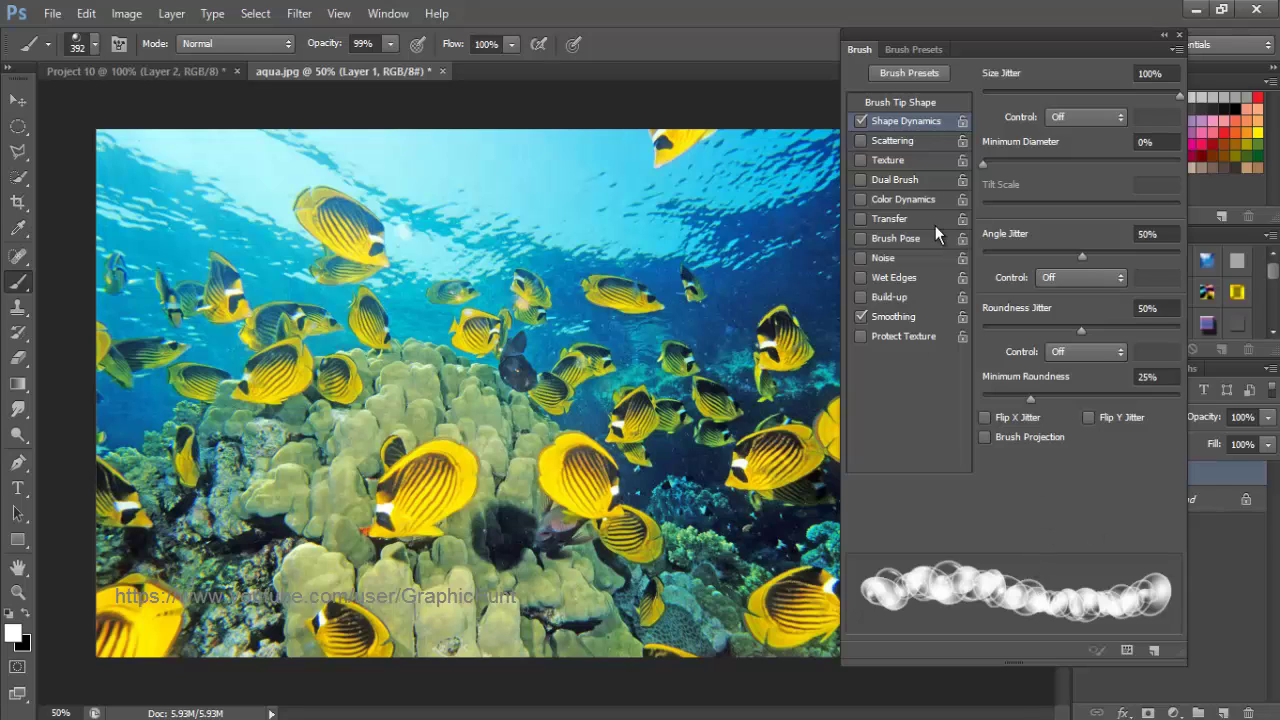
- Enable Scattering and set the Scatter amount to 250%
click(909, 139)
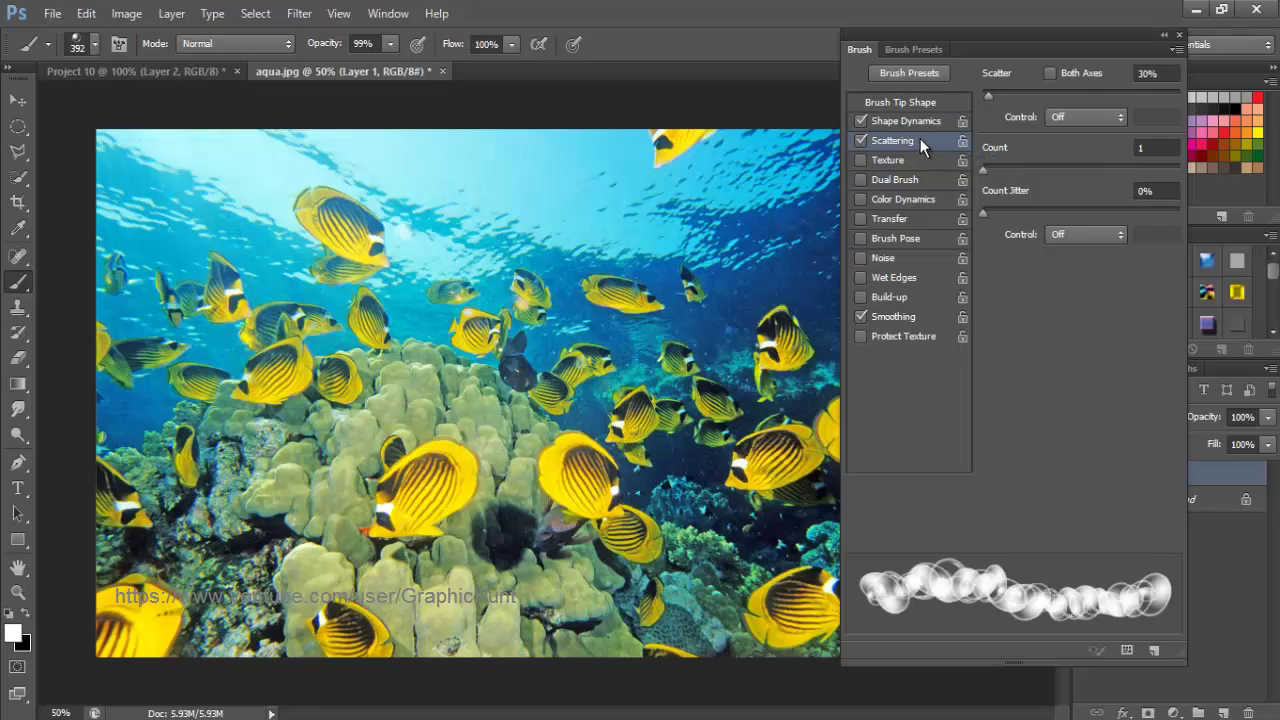
click(1141, 74)
text(250)
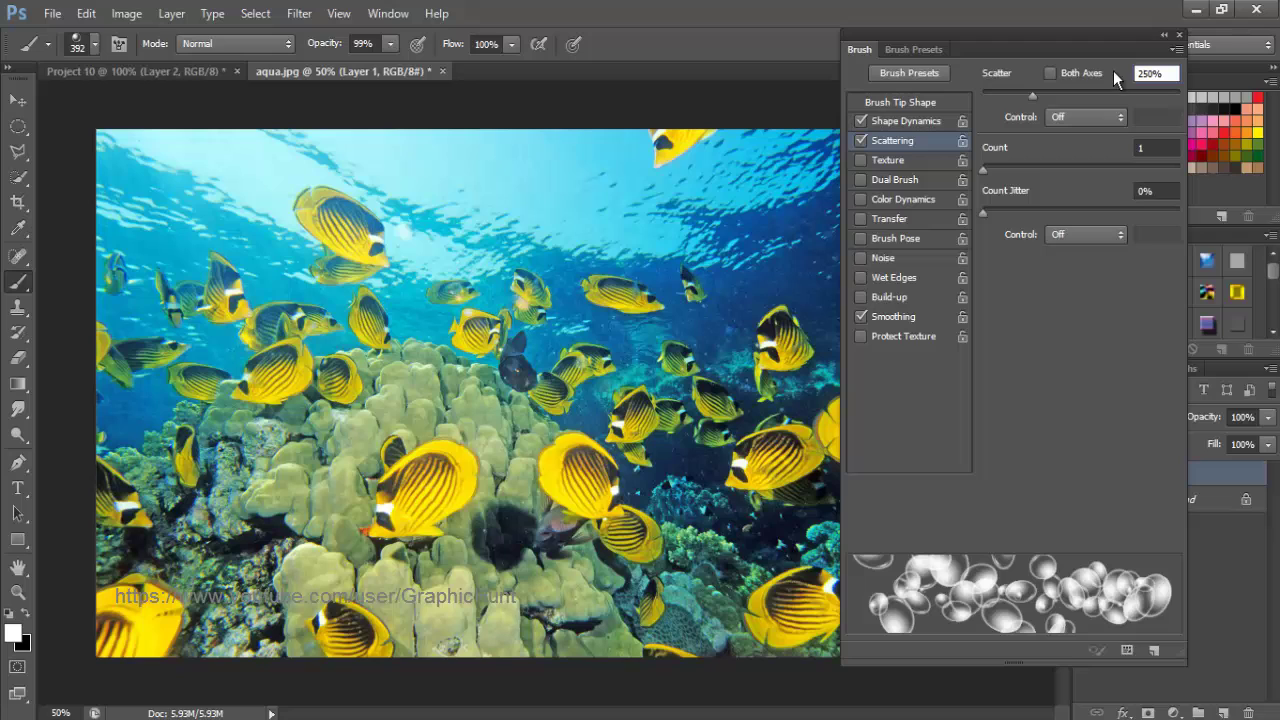
key(Return)
- Set the brush to 25 px and paint small rising bubble trails through the central water
click(942, 104)
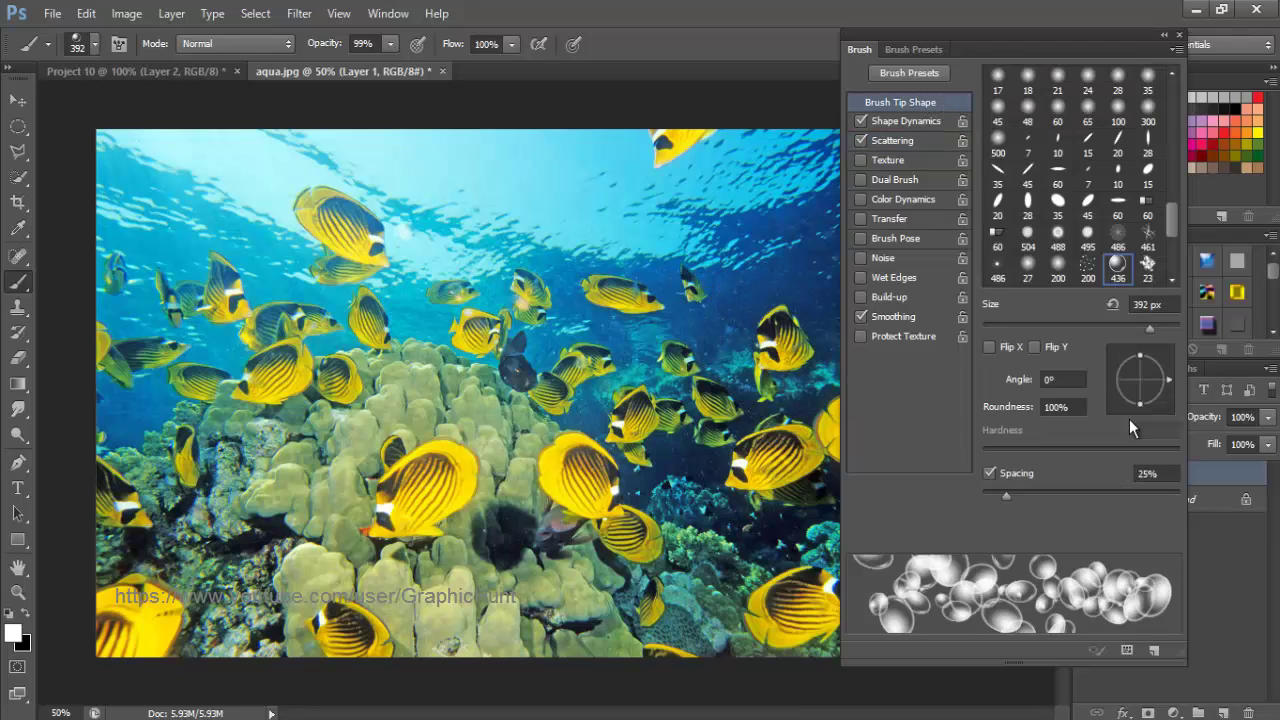
key(bracketleft)
key(bracketleft)
key(bracketleft)
key(bracketleft)
key(bracketleft)
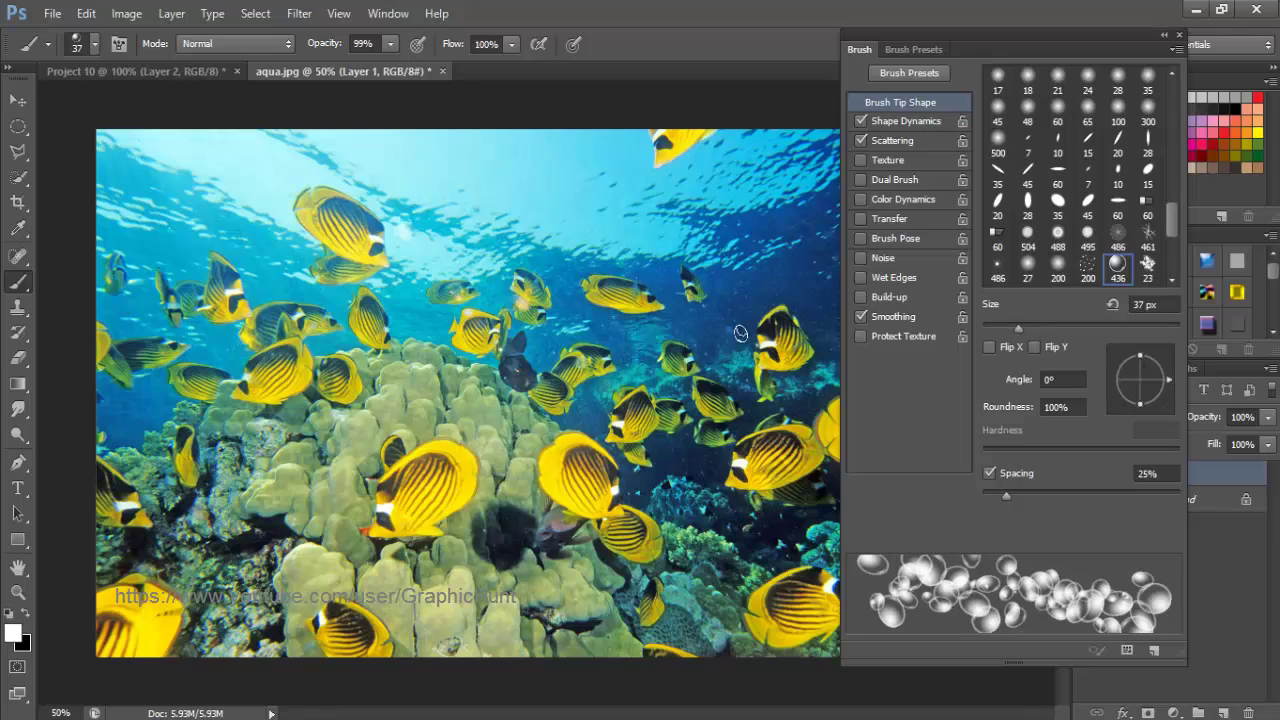
key(bracketleft)
key(bracketleft)
click(1134, 305)
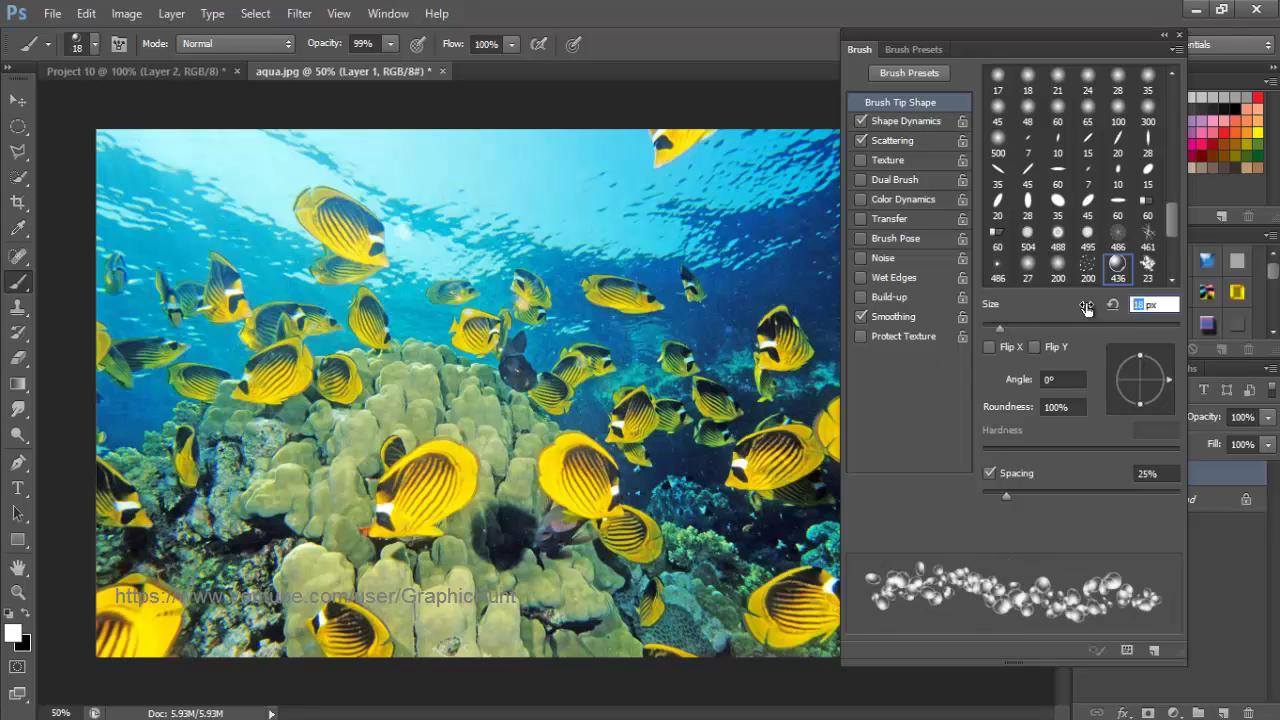
drag(694, 480, 684, 455)
drag(724, 365, 742, 200)
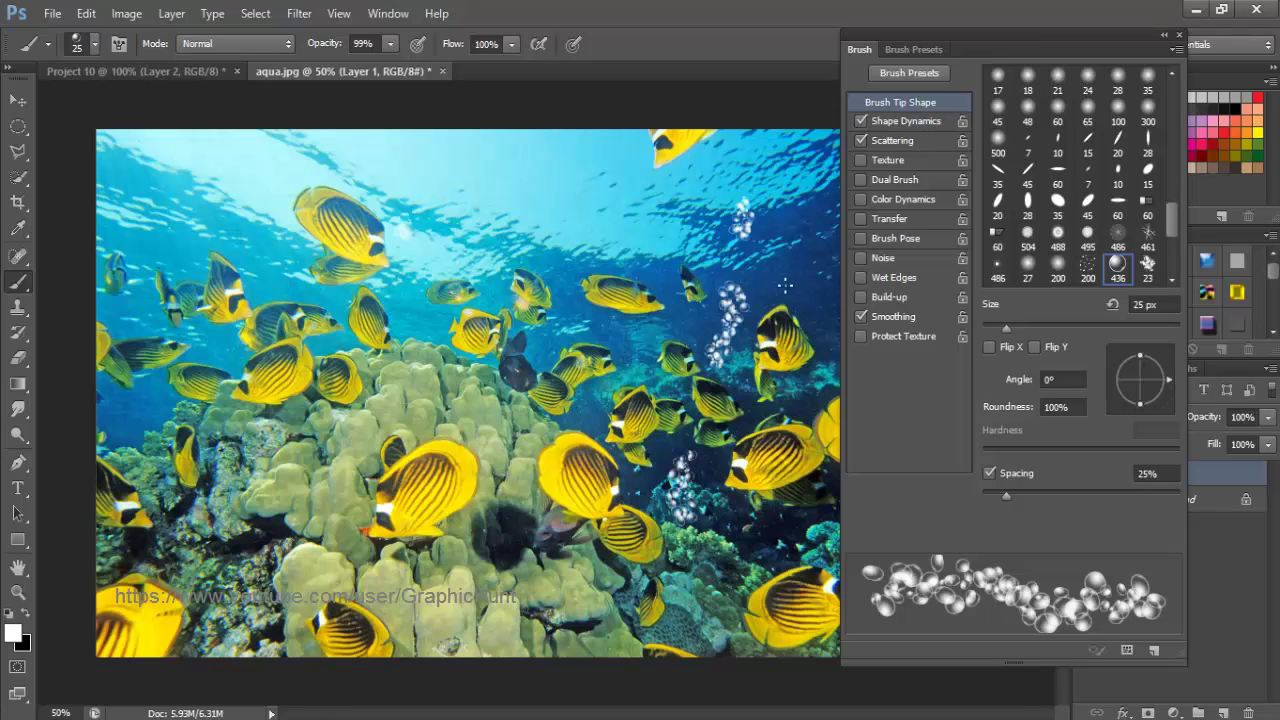
drag(785, 285, 785, 232)
drag(660, 252, 668, 208)
drag(553, 366, 550, 320)
drag(416, 346, 410, 302)
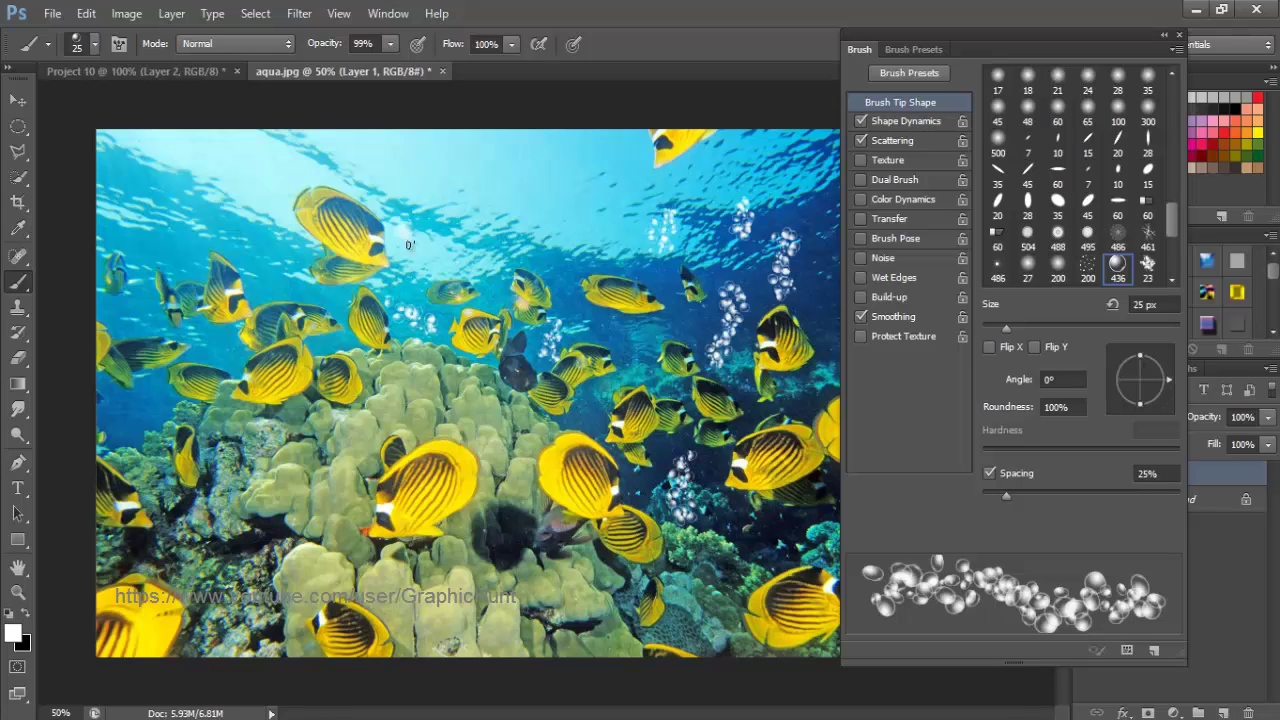
- Paint more small bubble trails on the left side, above the fish, and on the right side
drag(409, 244, 430, 196)
drag(262, 236, 262, 165)
drag(138, 314, 138, 280)
drag(168, 240, 166, 170)
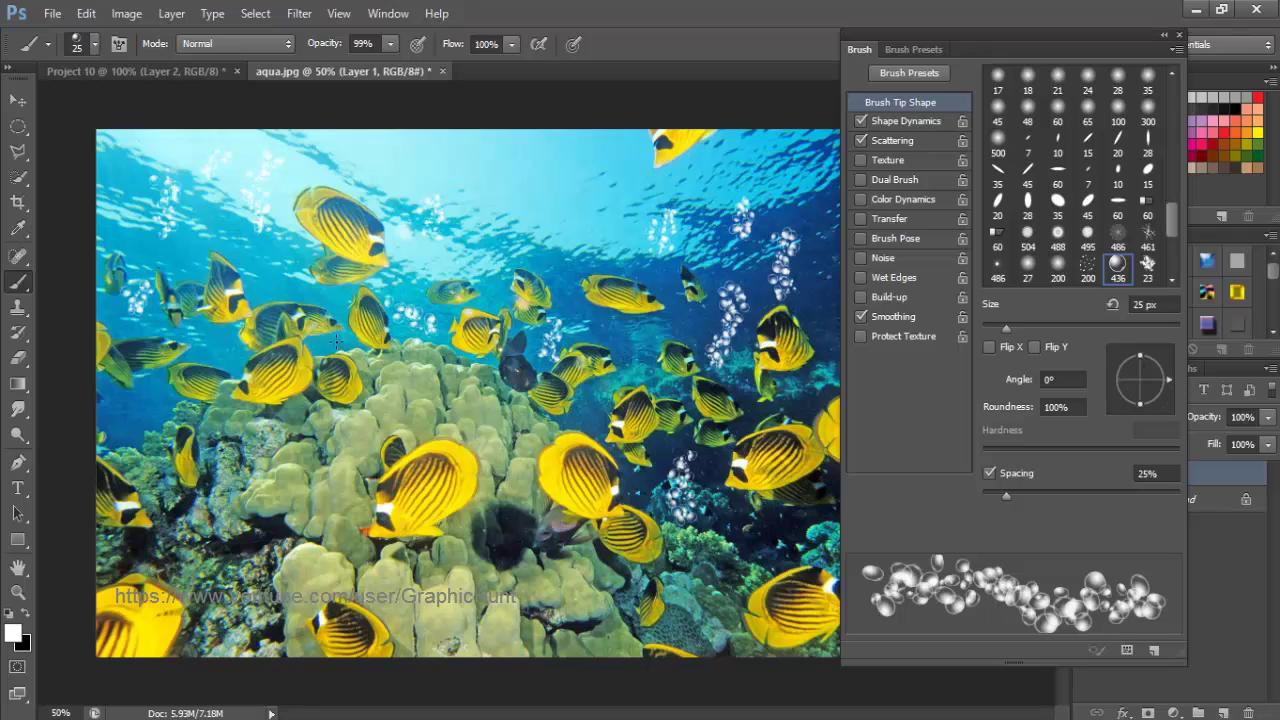
drag(569, 242, 536, 168)
drag(1006, 34, 425, 52)
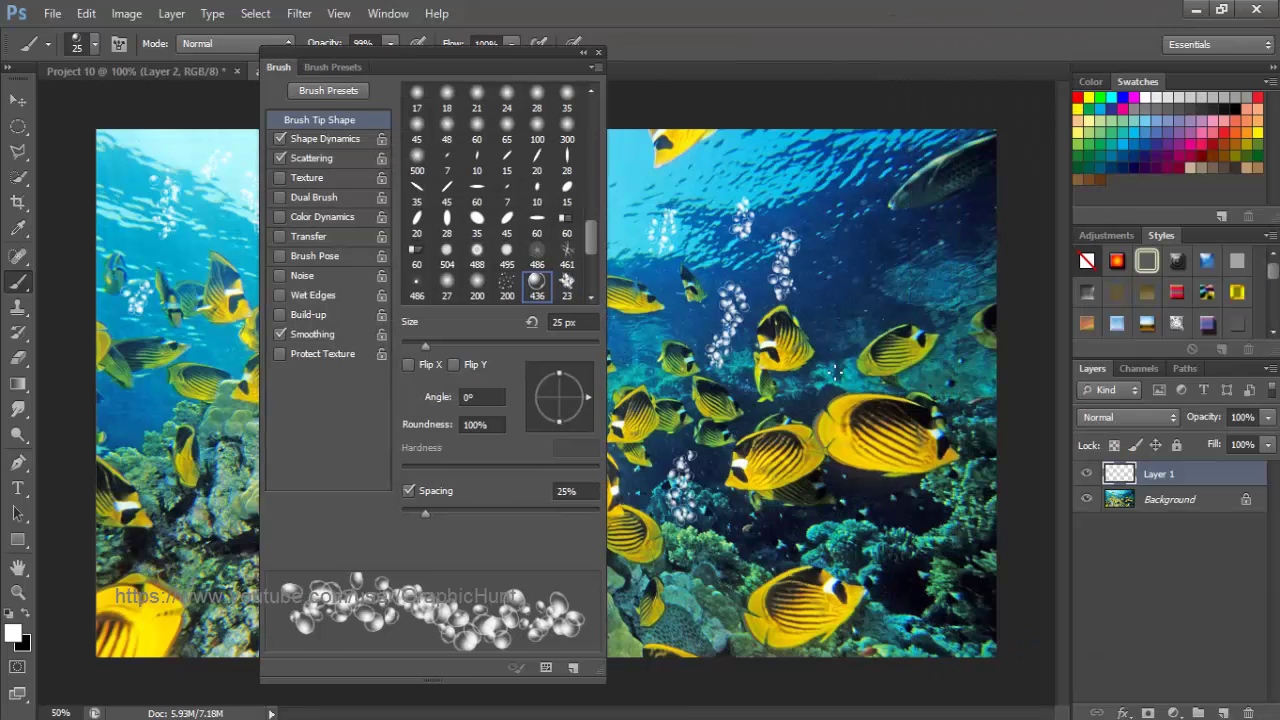
mouse_move(818, 404)
mouse_down()
mouse_move(838, 300)
mouse_move(830, 172)
mouse_up()
drag(945, 312, 963, 240)
click(901, 167)
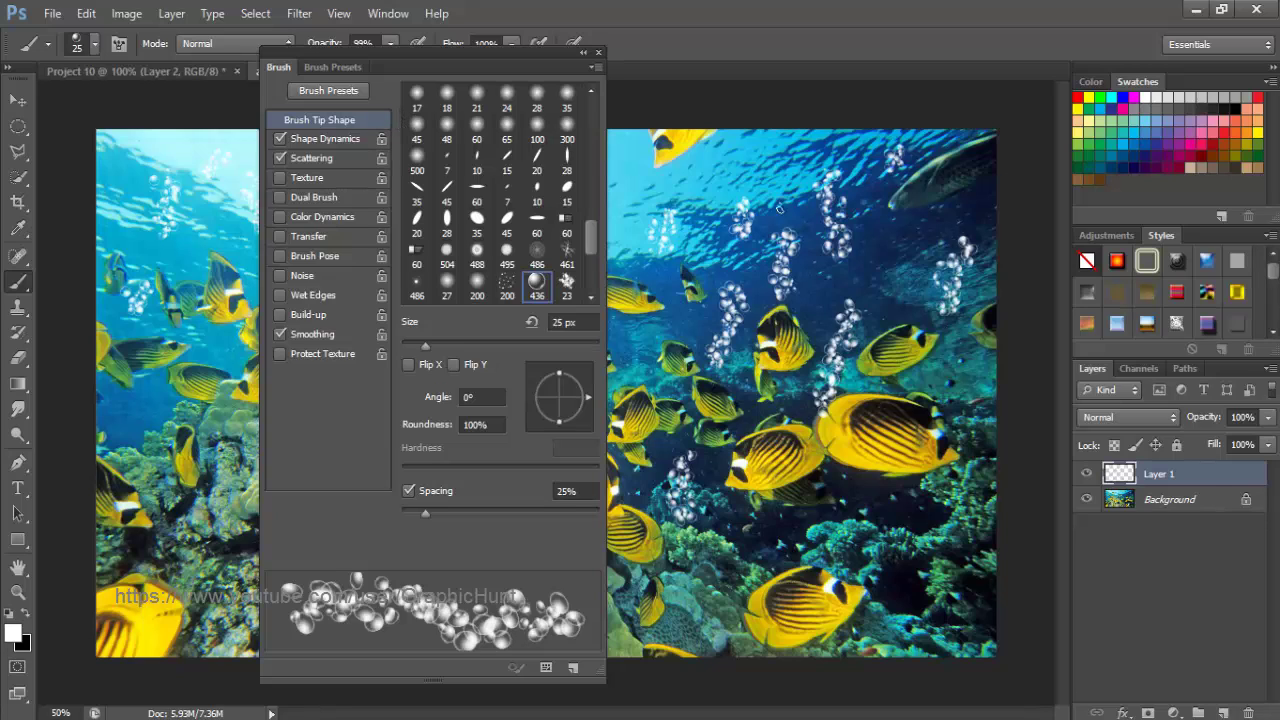
drag(780, 230, 766, 140)
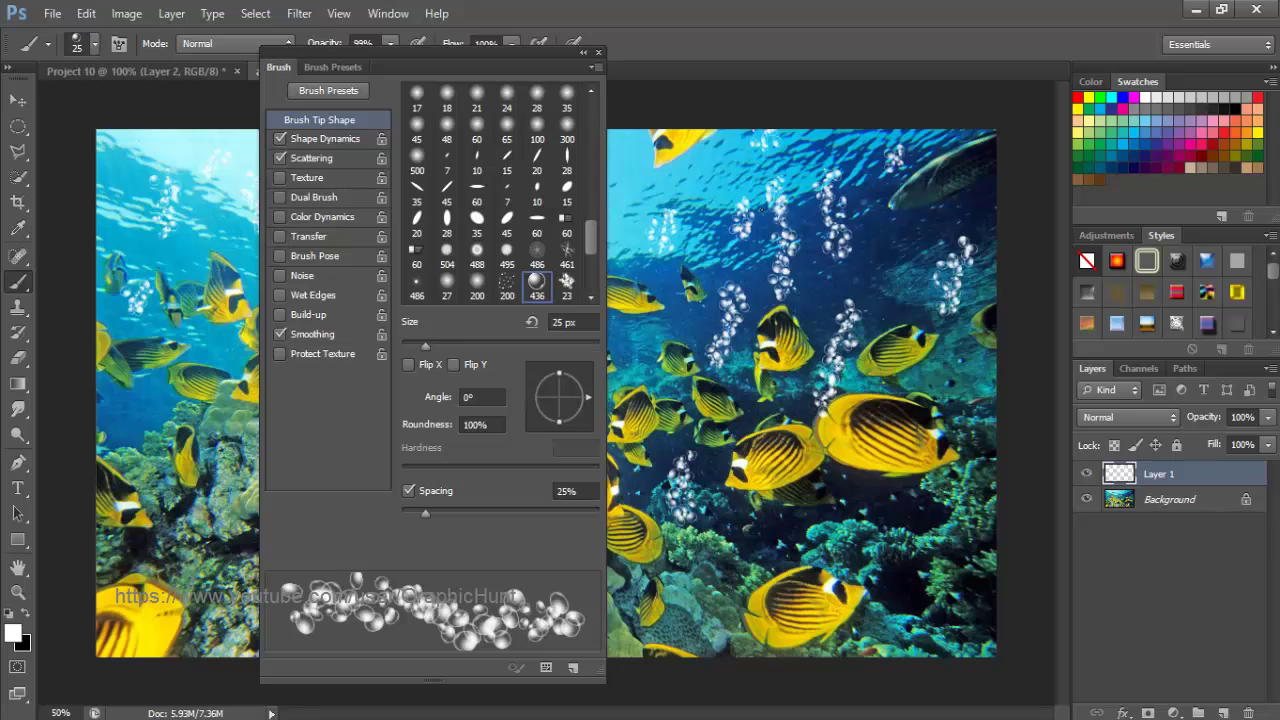
- Enlarge the brush to 73 px and paint two large-bubble streams on the lower right
drag(427, 345, 473, 345)
mouse_move(913, 645)
mouse_down()
mouse_move(974, 489)
mouse_move(933, 375)
mouse_up()
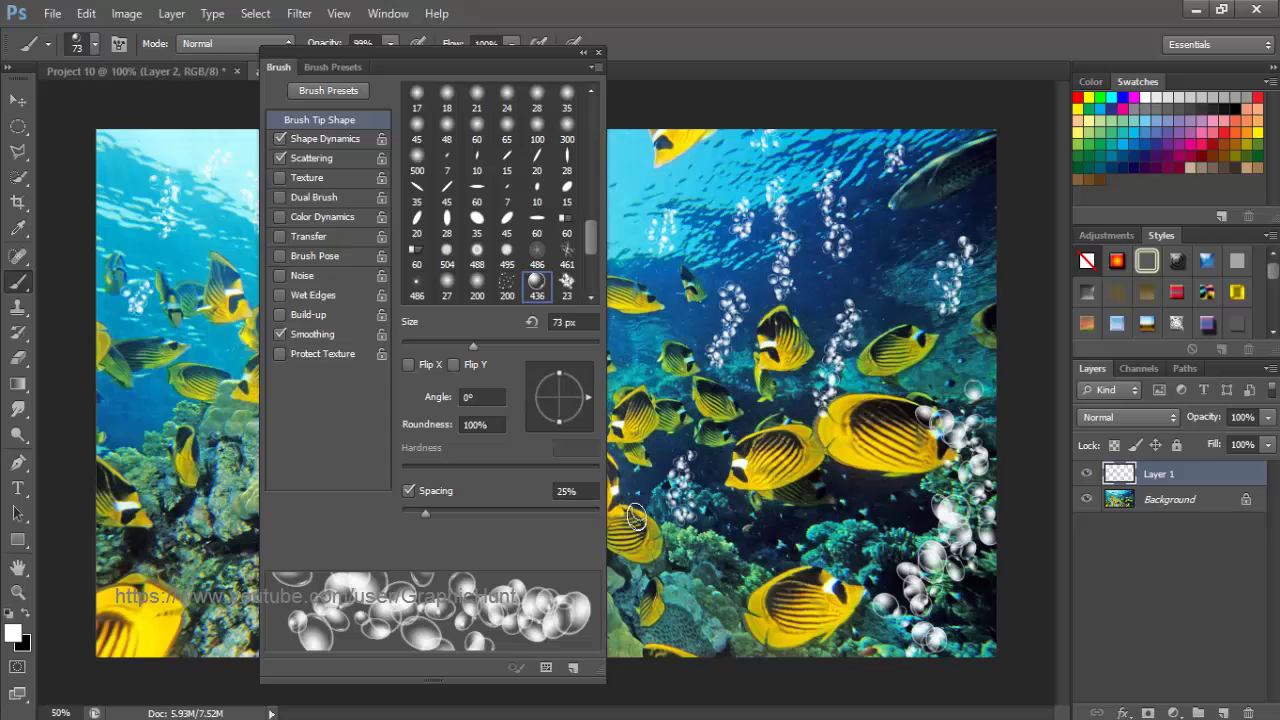
drag(695, 635, 725, 470)
- At 106 px, paint big bubbles rising over the coral and dab single bubbles at the edges
drag(478, 56, 1026, 54)
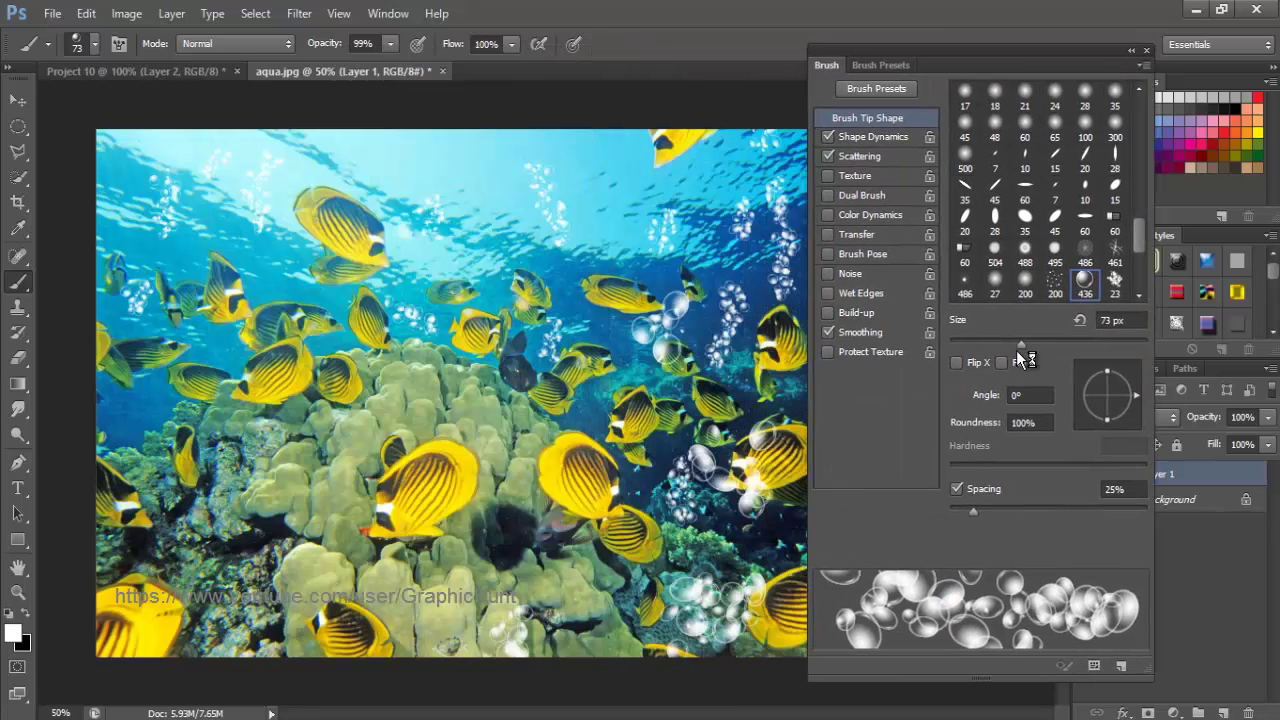
drag(1021, 345, 1051, 345)
mouse_move(500, 645)
mouse_down()
mouse_move(465, 360)
mouse_move(470, 265)
mouse_up()
mouse_move(190, 645)
mouse_down()
mouse_move(230, 445)
mouse_move(285, 295)
mouse_up()
drag(370, 625, 345, 495)
click(130, 440)
click(588, 148)
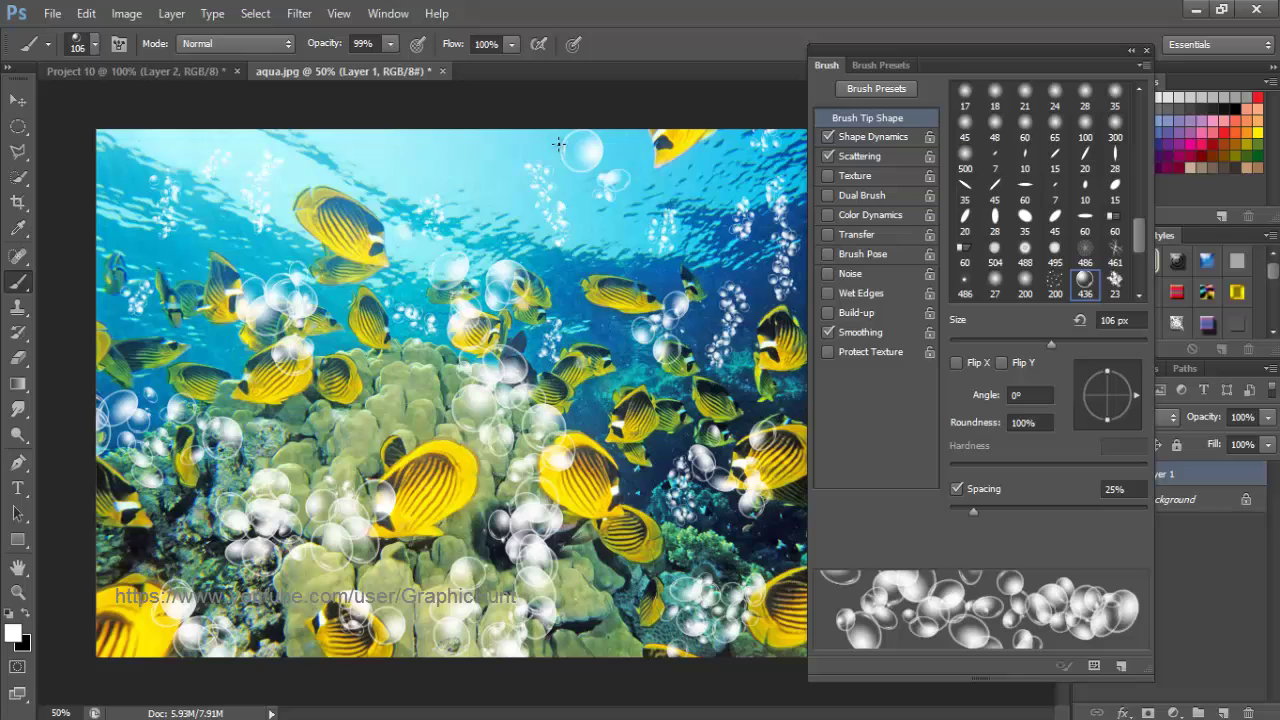
- Duplicate Layer 1 and enter a Gaussian Blur radius of 2 pixels for the copy
drag(1098, 64, 1034, 64)
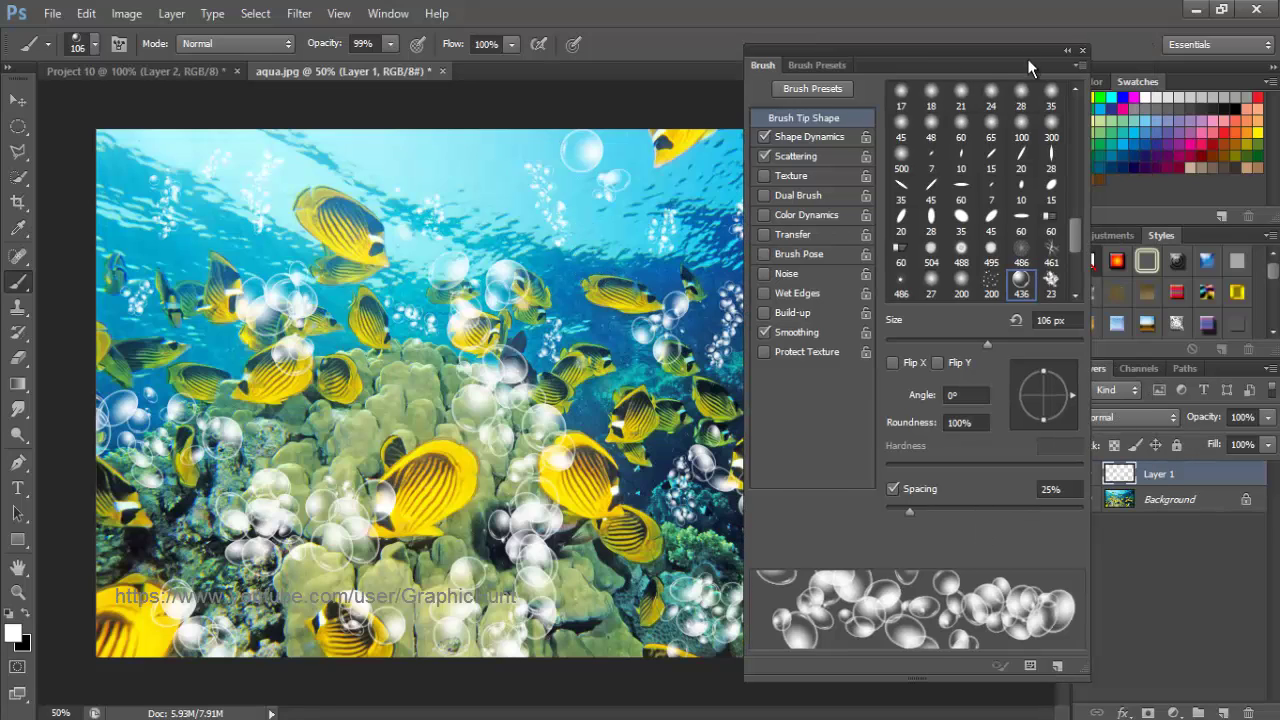
drag(1197, 480, 1226, 712)
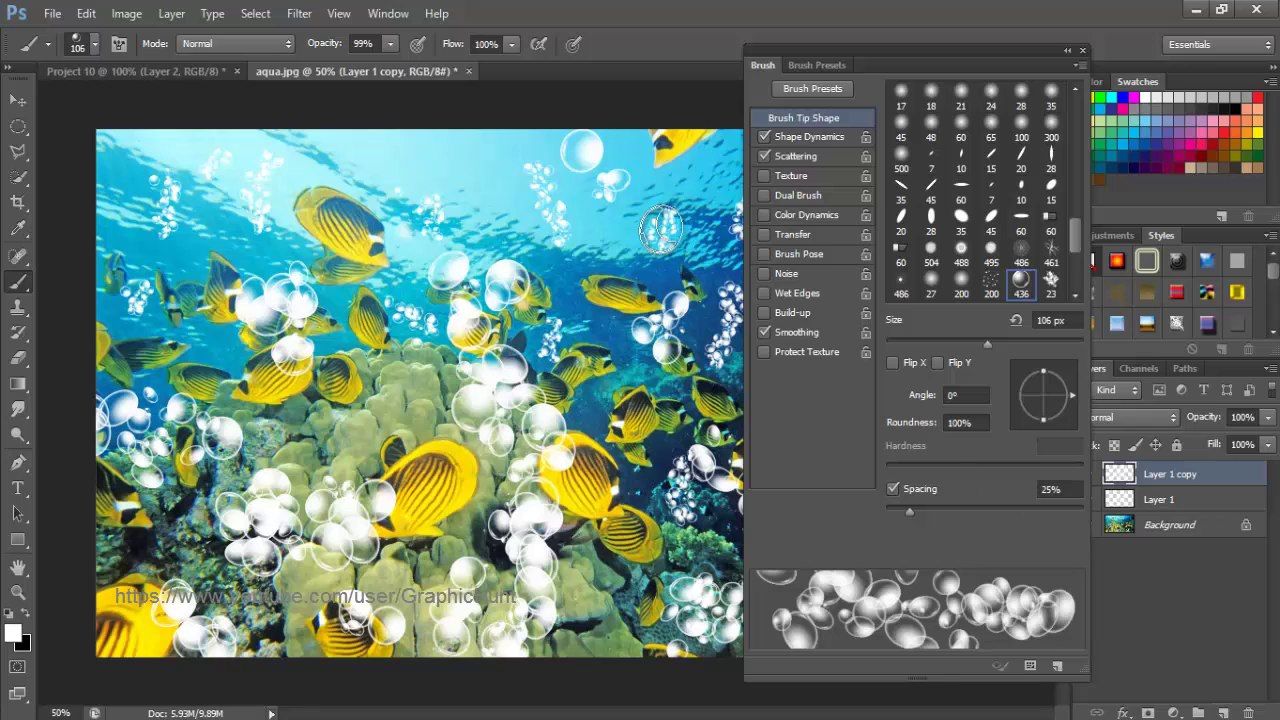
click(300, 14)
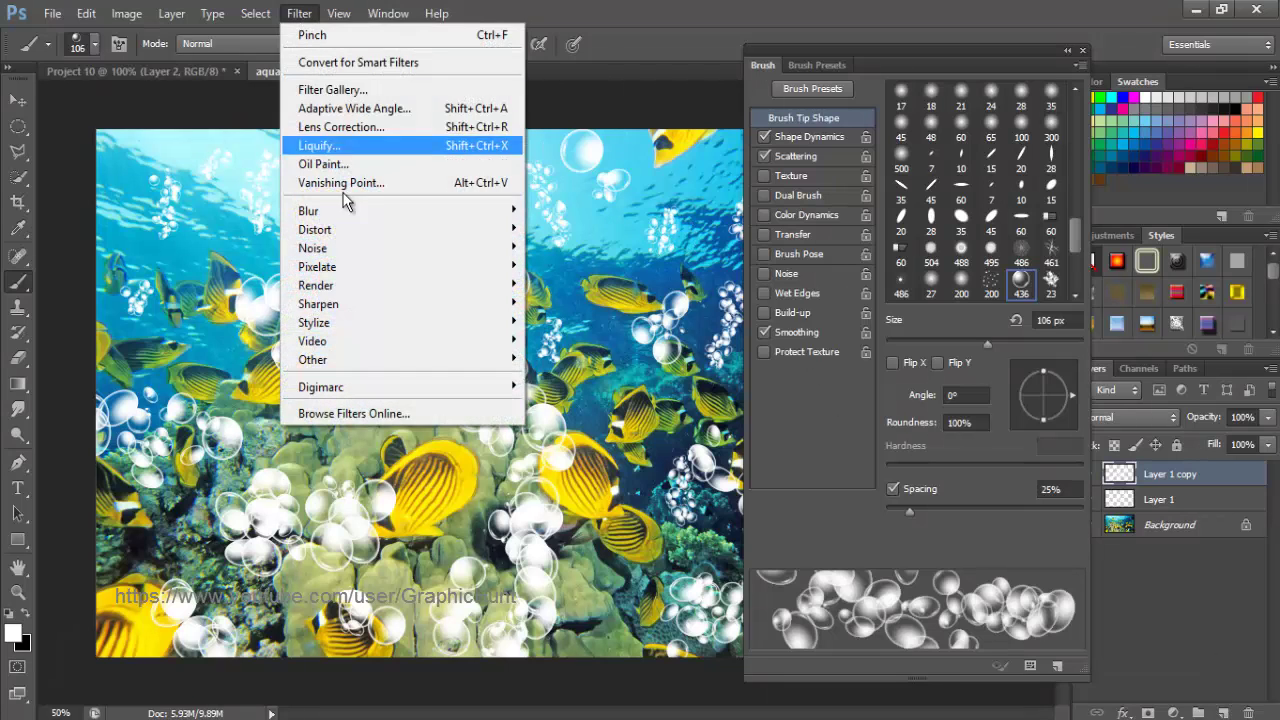
mouse_move(351, 210)
click(580, 348)
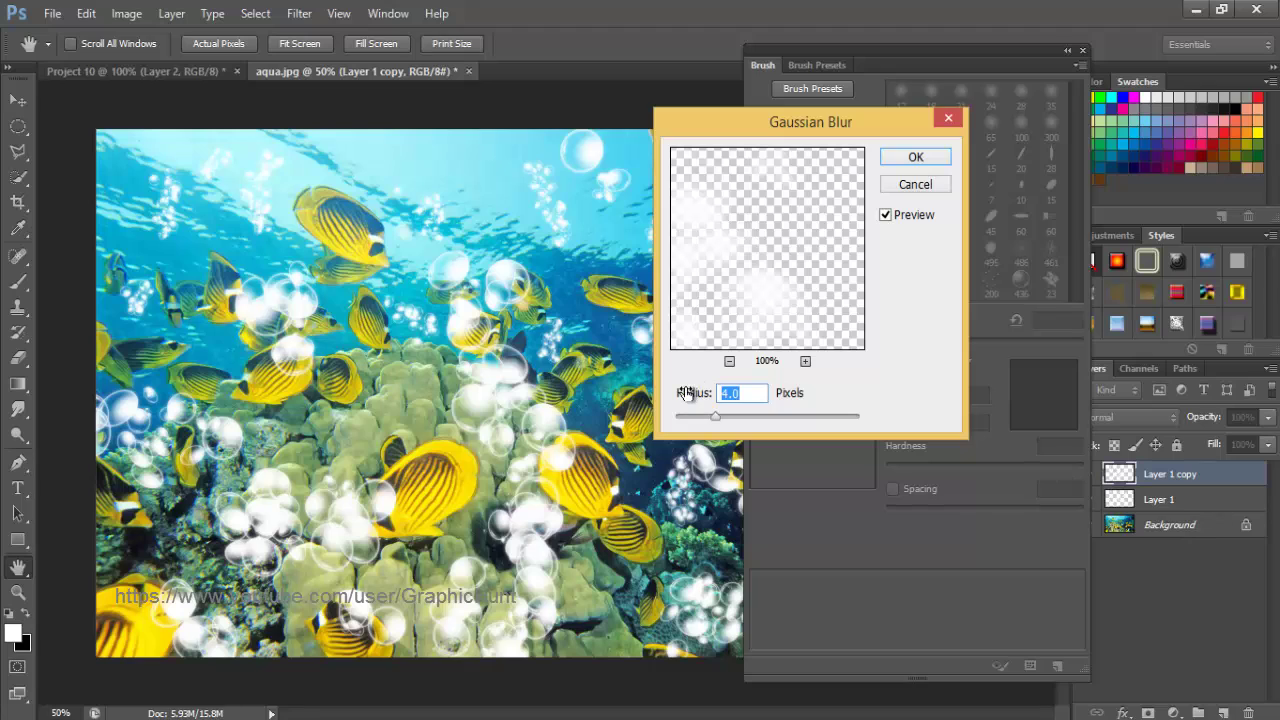
text(2)
- Compare the blur with Preview toggled, apply it, and return to the Brush tool
click(886, 218)
click(886, 217)
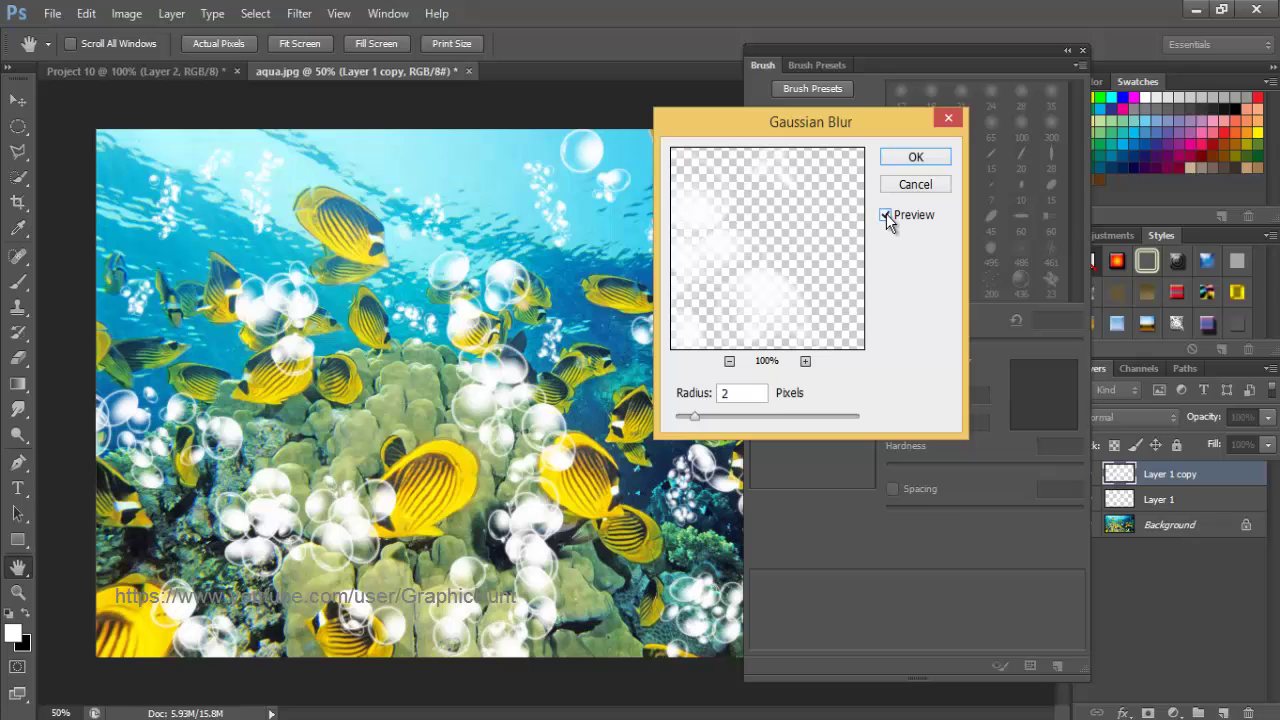
click(886, 217)
click(886, 217)
click(904, 158)
key(b)
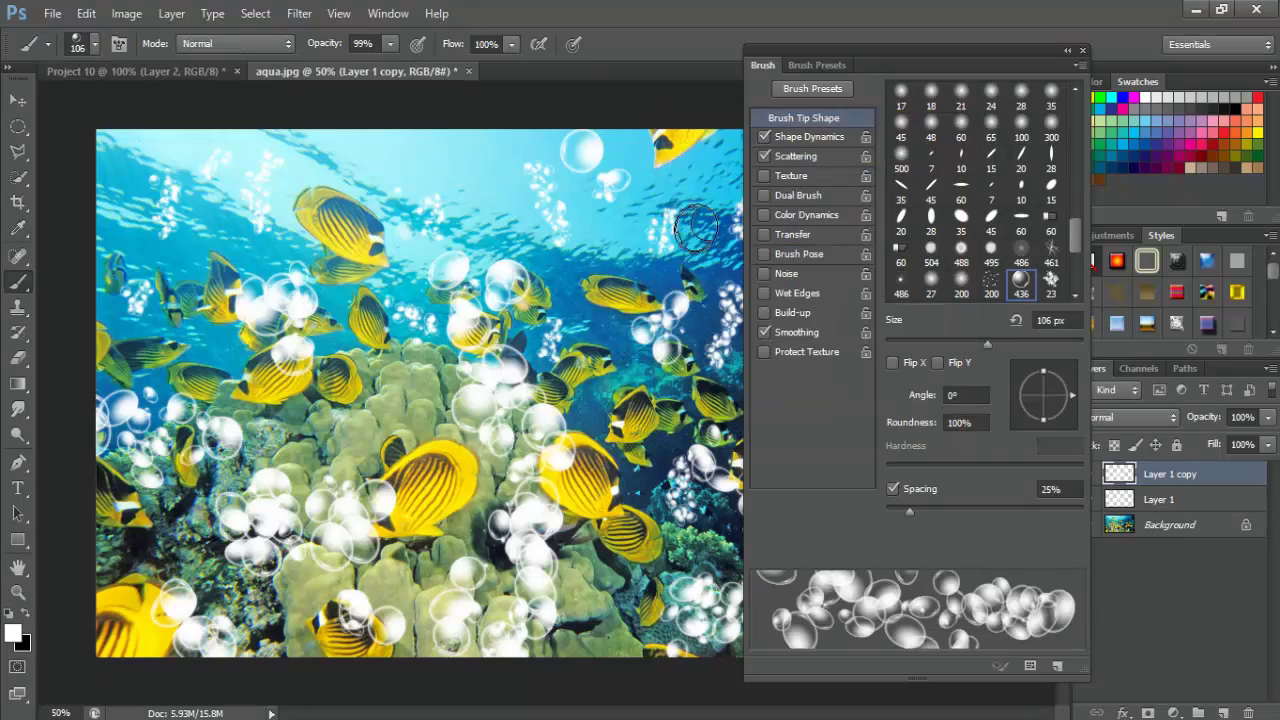